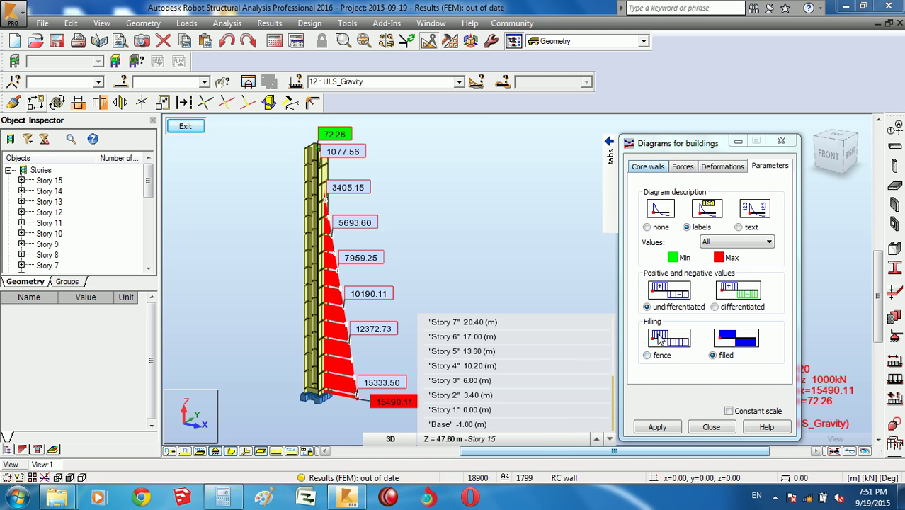
Step: Switch the core wall FZ diagram to the ULS Code Combinations load case, labelled -203.35 to 19227.06
click(469, 82)
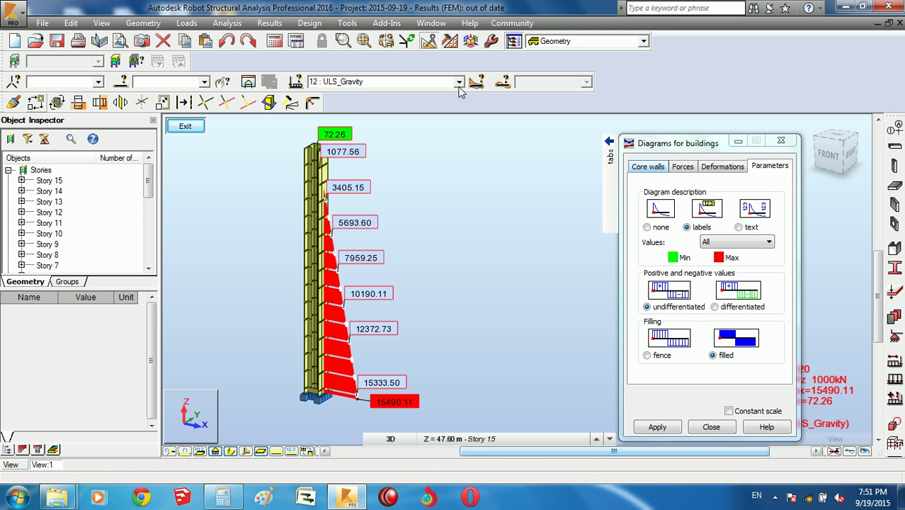
click(459, 82)
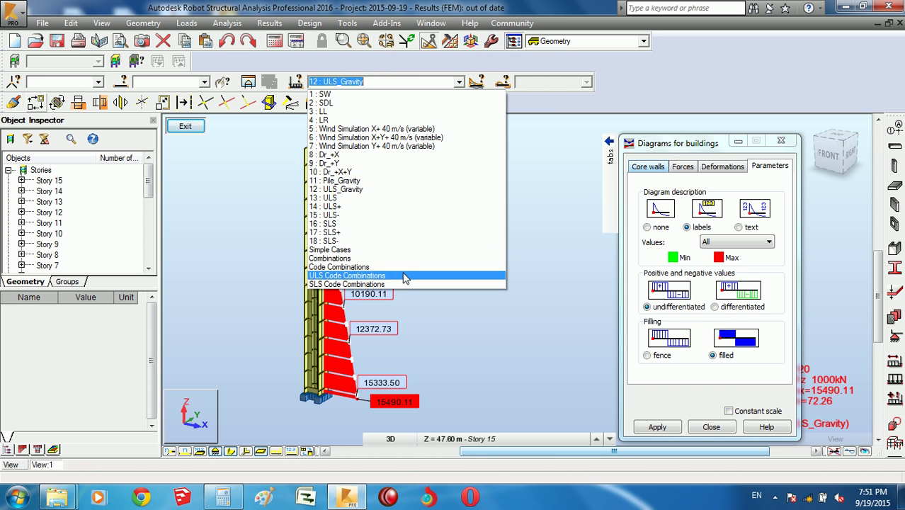
click(405, 276)
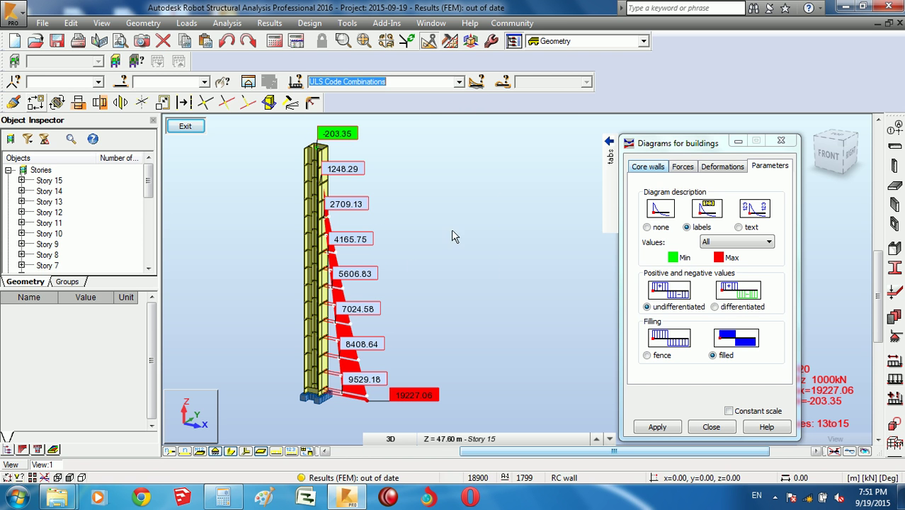
right_click(484, 195)
click(486, 201)
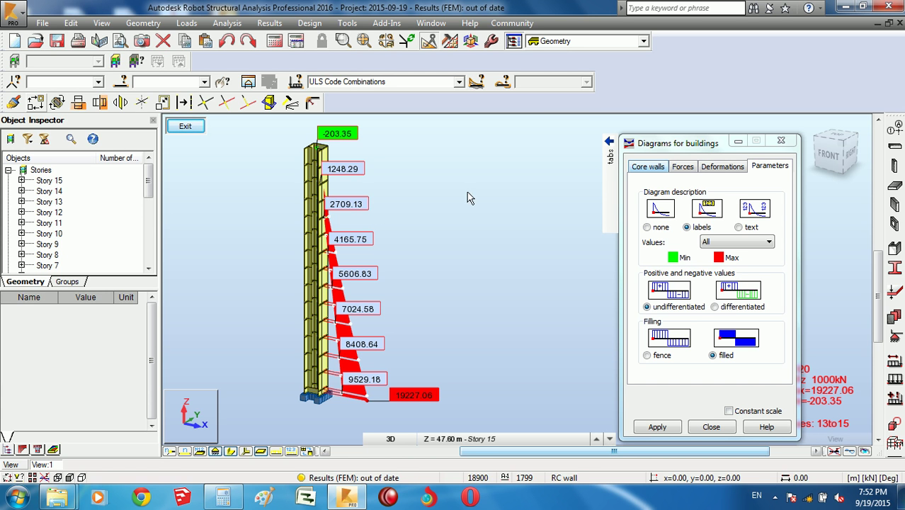
right_click(329, 190)
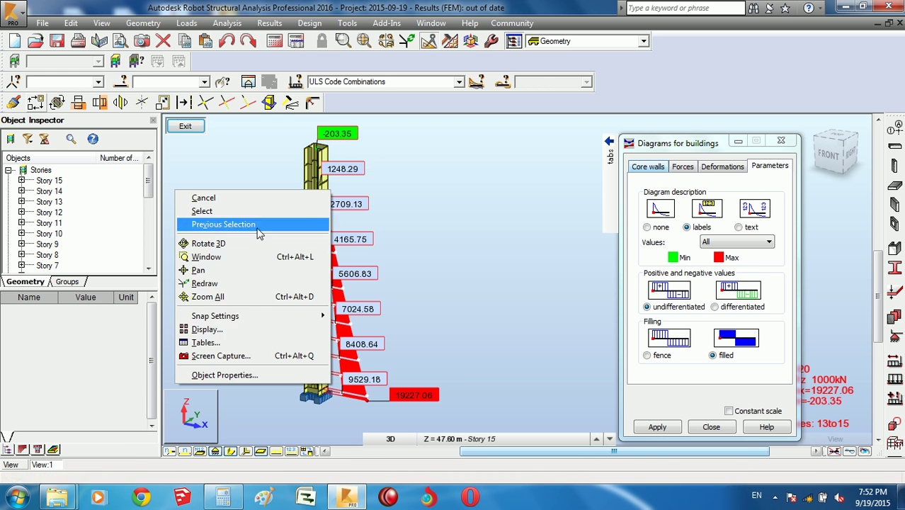
click(266, 328)
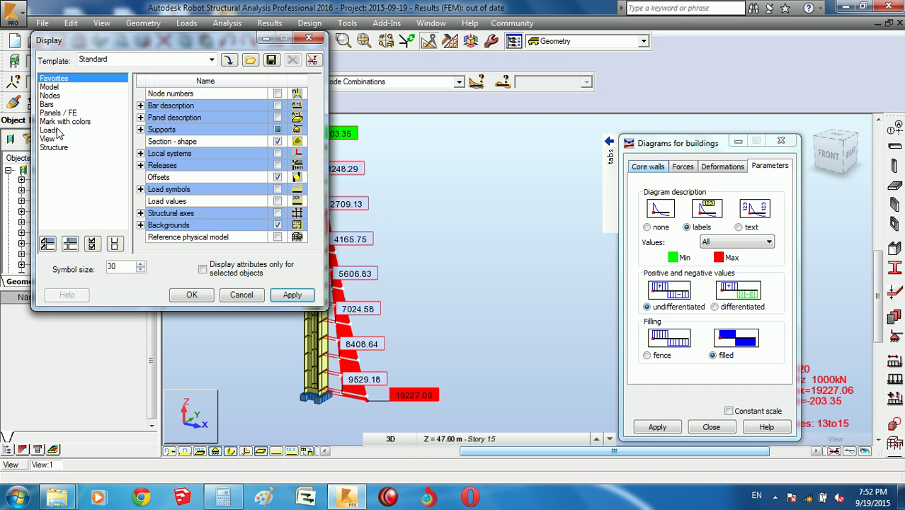
click(58, 113)
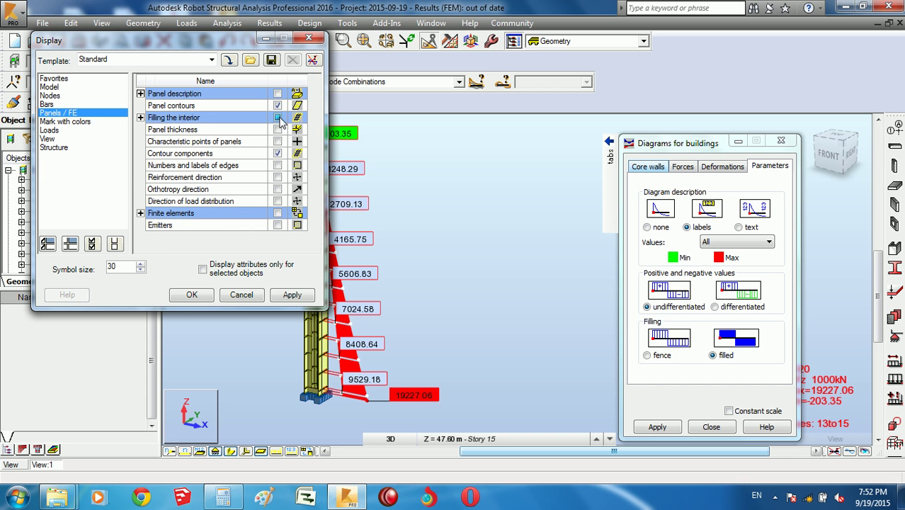
click(140, 117)
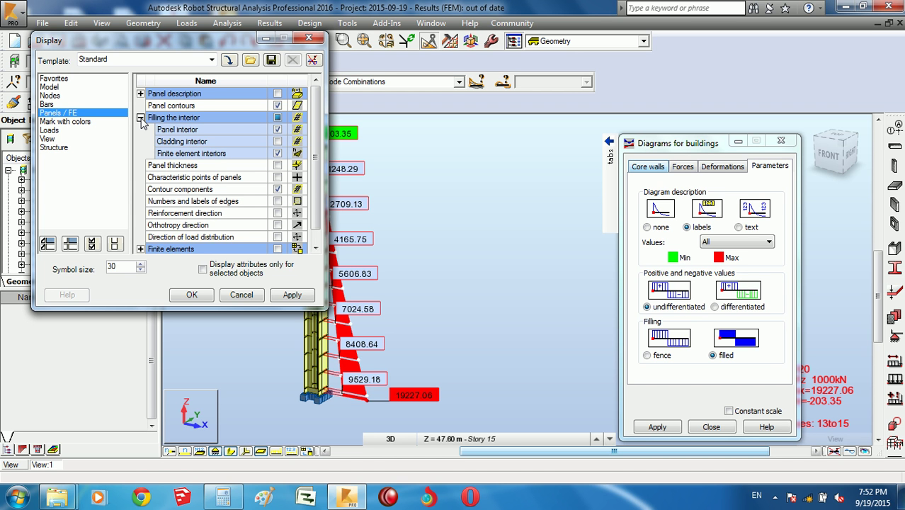
click(308, 38)
right_click(369, 178)
click(453, 189)
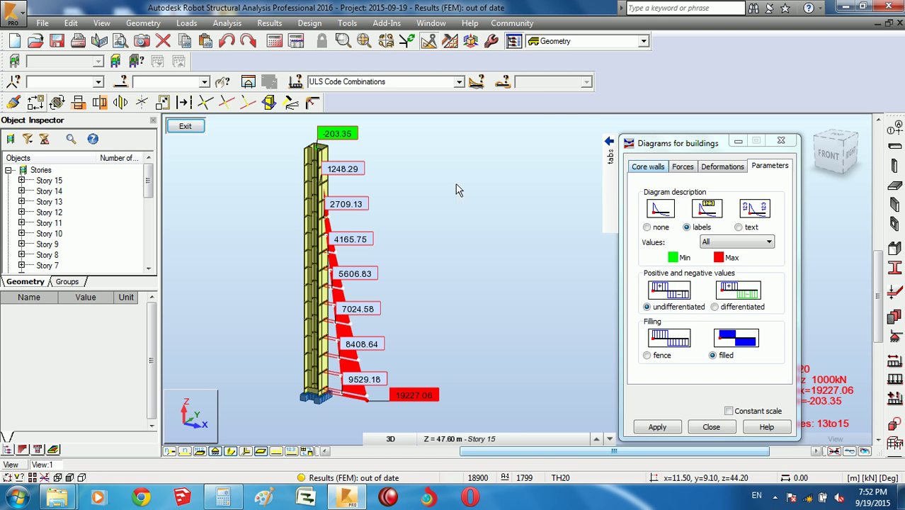
Step: Replace the core wall FZ diagram with FY force and normalize, giving labels -4146.46 to 861.82
mouse_move(609, 150)
click(601, 165)
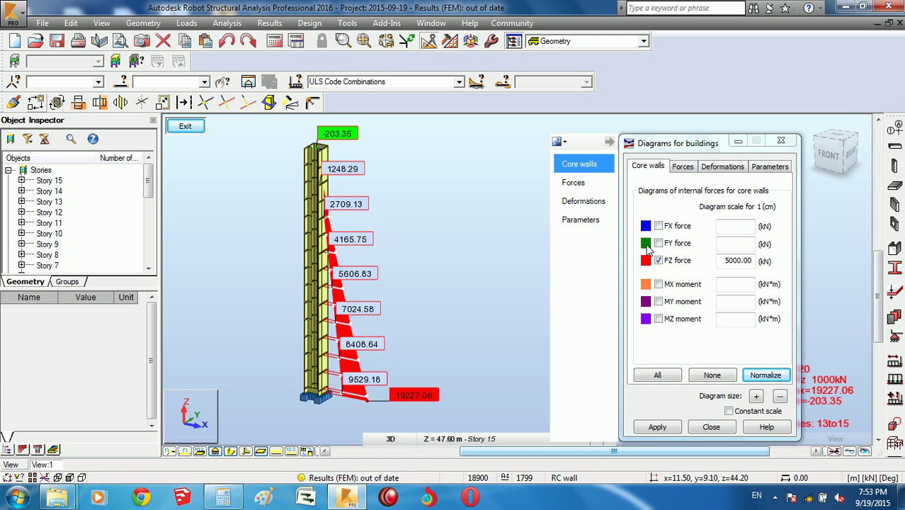
click(658, 243)
click(658, 260)
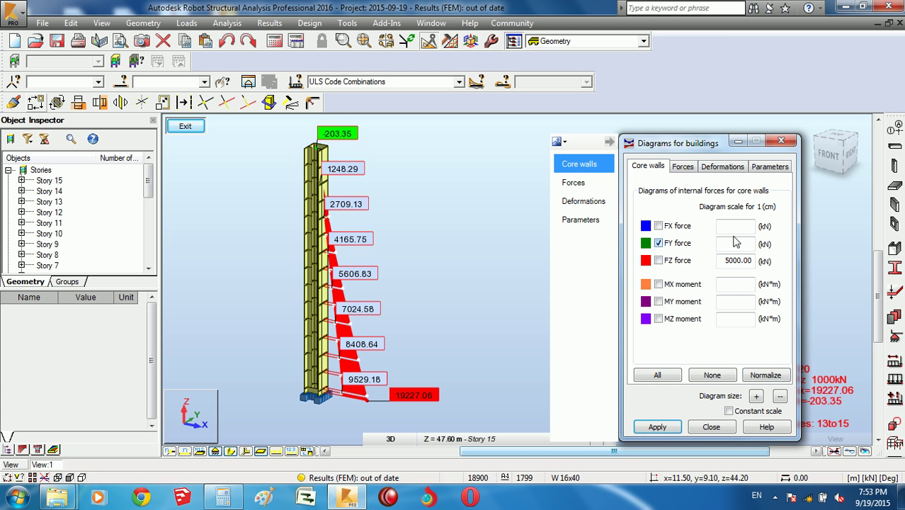
click(765, 376)
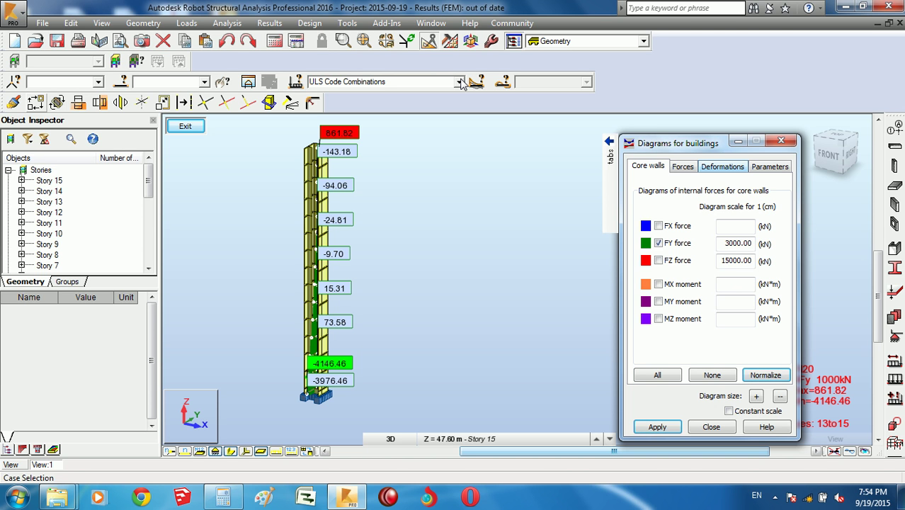
Step: Turn off FY and briefly display the normalized MX moment diagram, then remove it
click(660, 243)
click(683, 287)
click(763, 377)
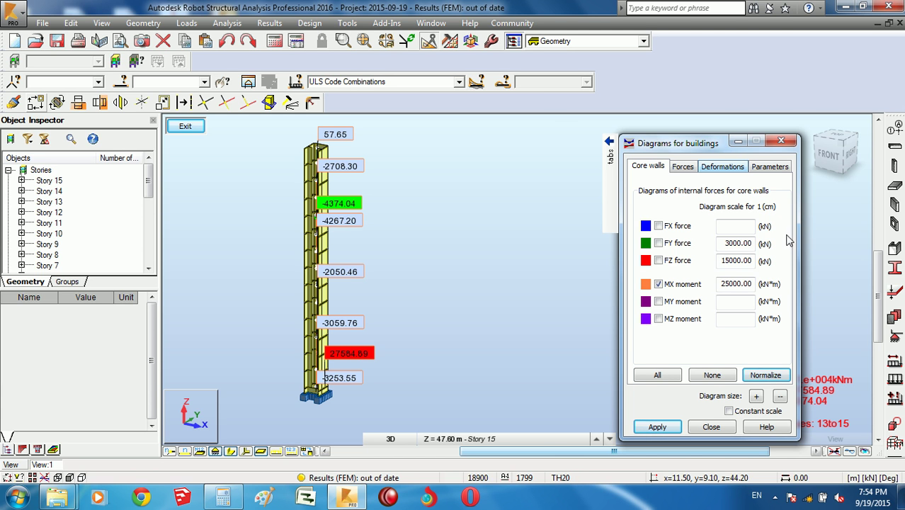
click(679, 288)
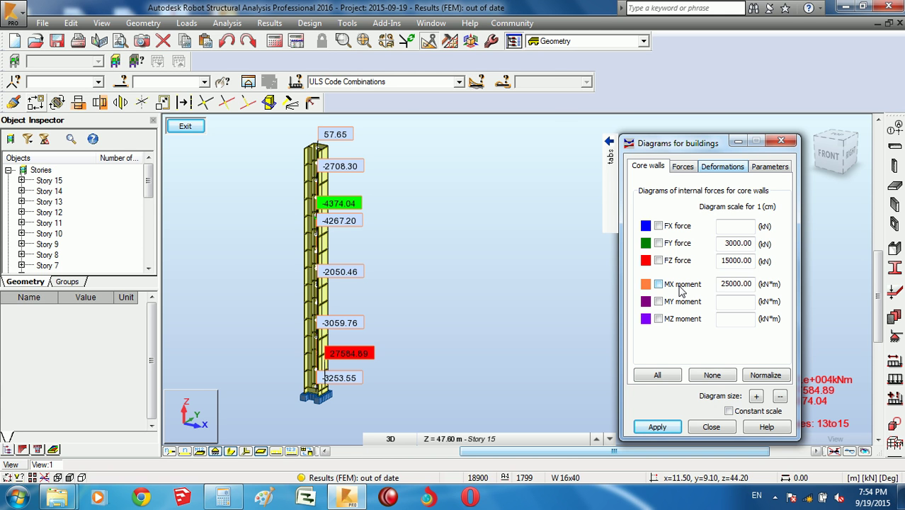
Step: Show the normalized MZ moment diagram at 1500 kNm scale (-647.89 to 1850.73)
click(673, 320)
click(774, 383)
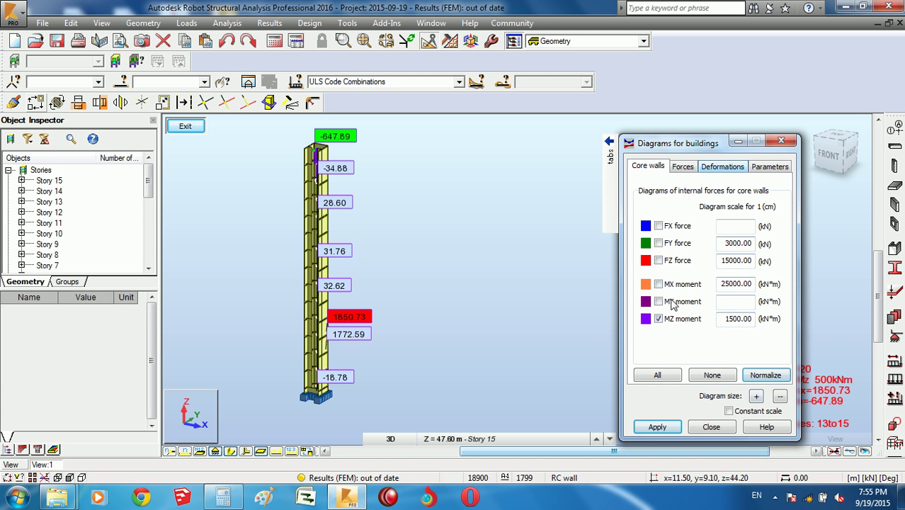
click(690, 168)
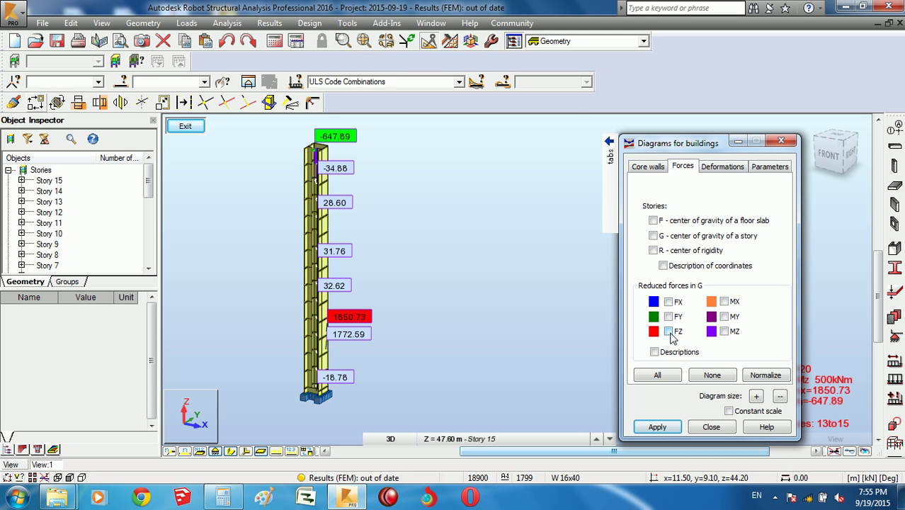
Step: Open Diagrams for Bars with the Reactions options showing
click(269, 22)
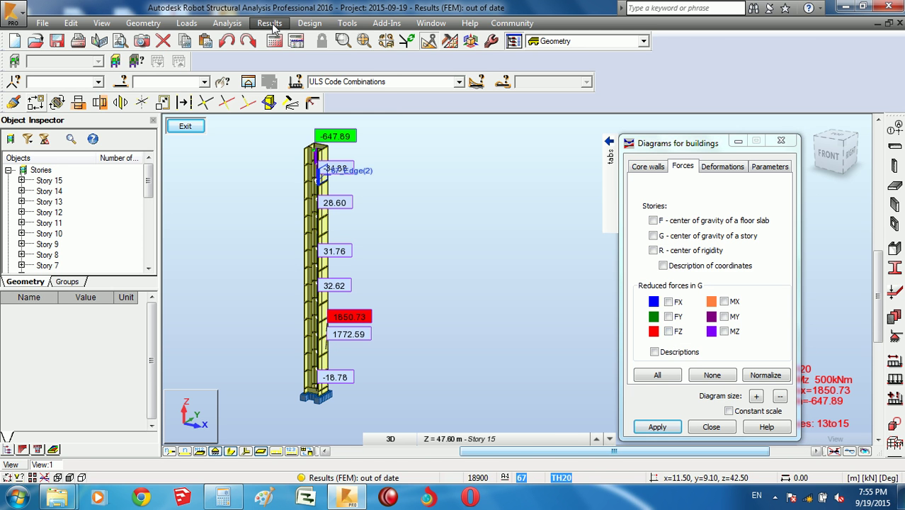
click(291, 72)
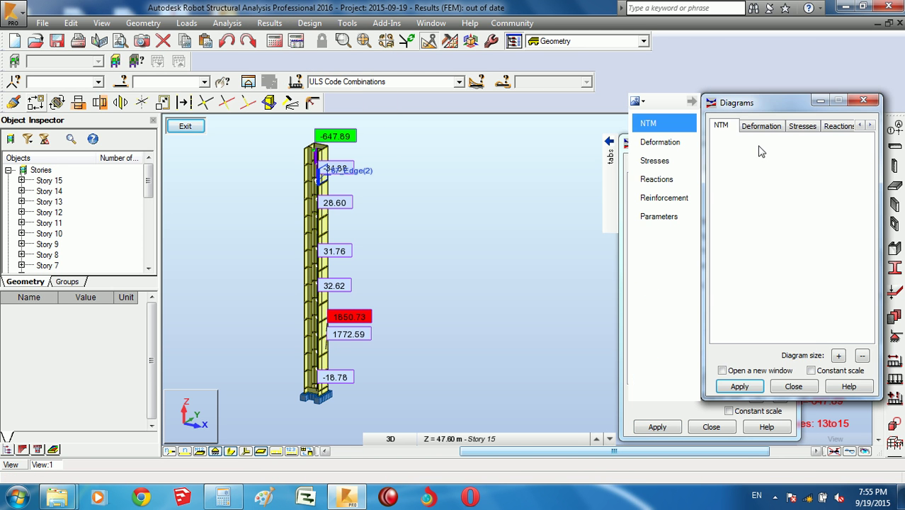
click(838, 125)
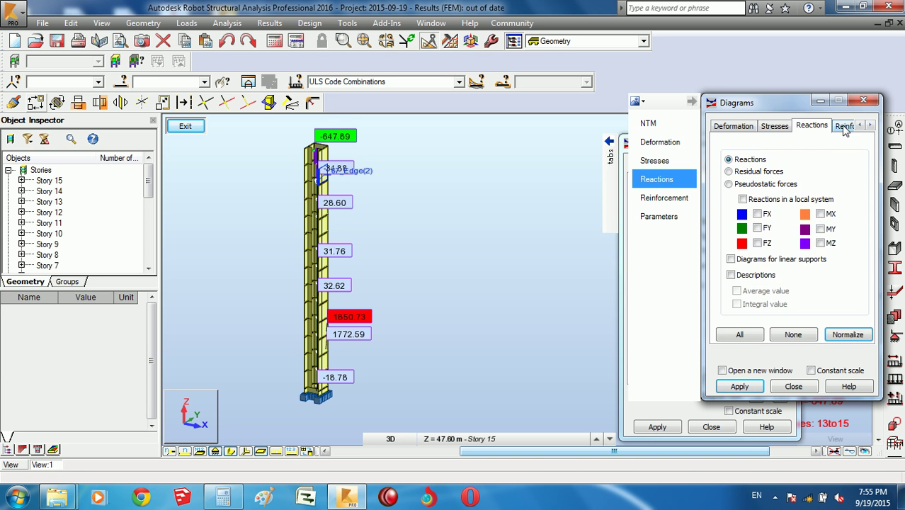
Step: Move the Diagrams for buildings window aside and exit core wall mode to see the full building
right_click(427, 172)
click(429, 182)
drag(653, 147, 602, 138)
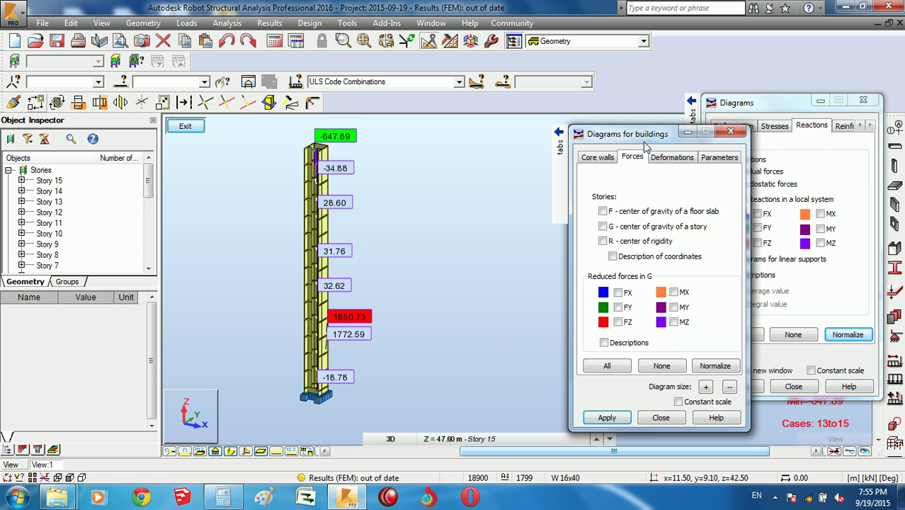
click(196, 130)
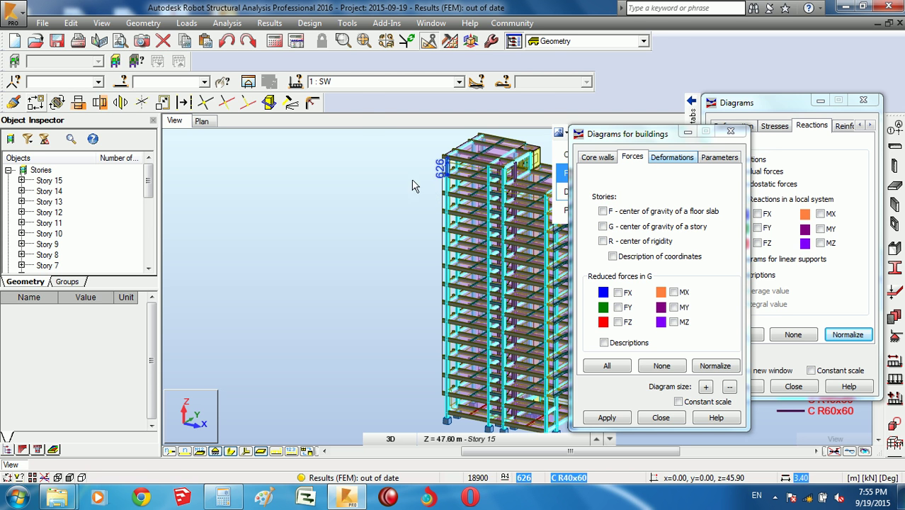
Step: Pan and zoom out to centre the whole building, and move the building diagrams window top-left
click(143, 23)
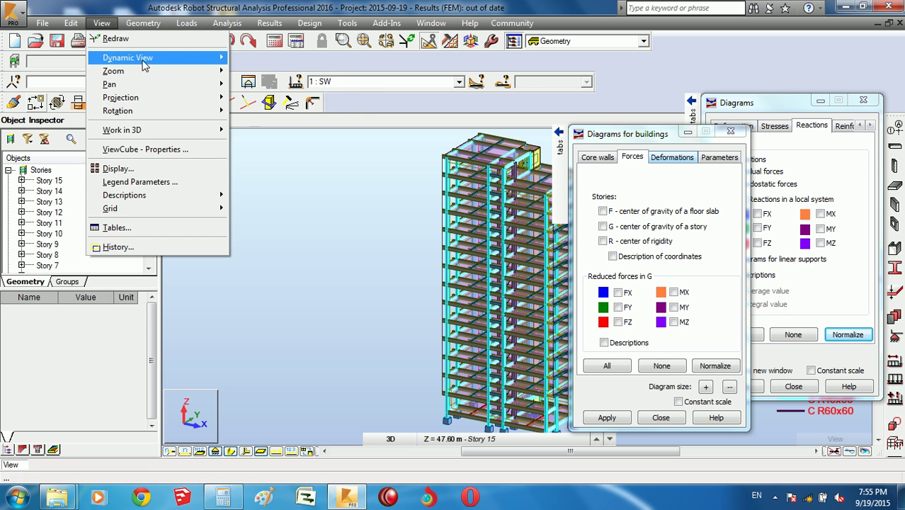
click(289, 130)
drag(448, 241, 320, 223)
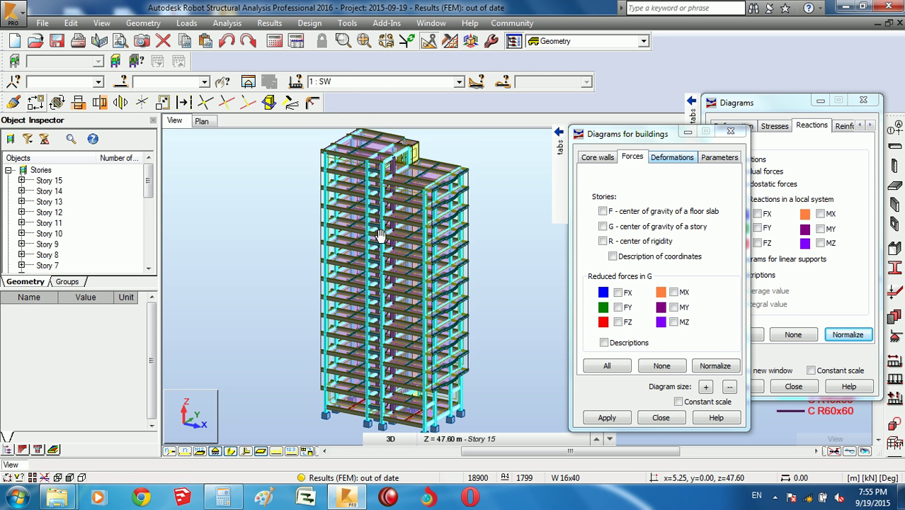
scroll(320, 222, down, 2)
drag(622, 139, 59, 100)
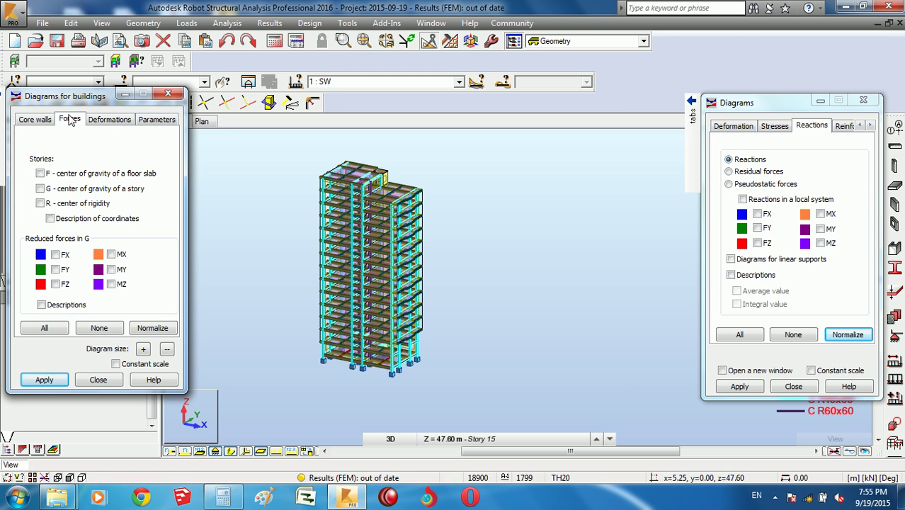
Step: Enable floor-slab centre of gravity with coordinate descriptions and normalize to label every storey
click(59, 175)
click(50, 218)
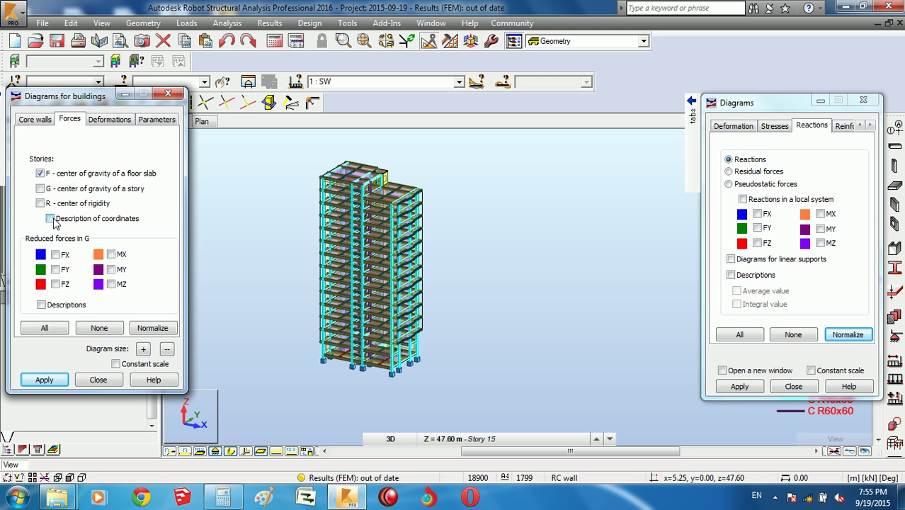
click(153, 328)
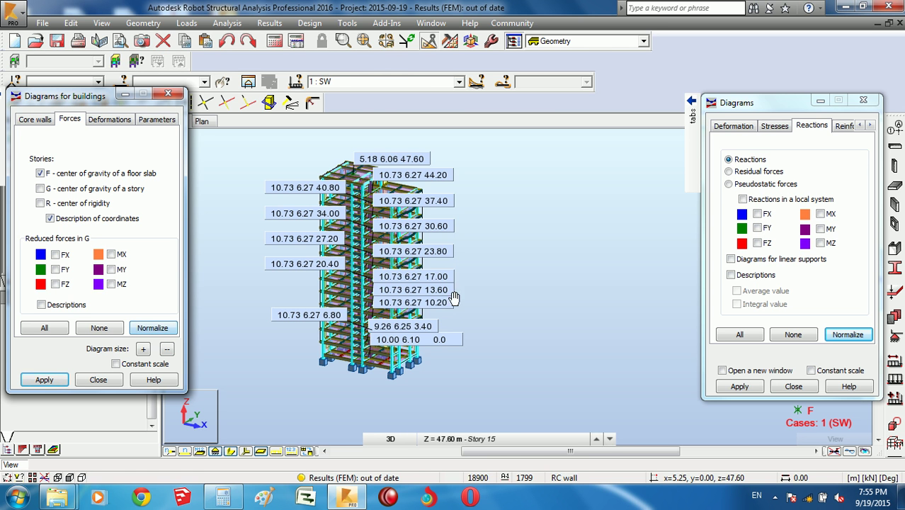
scroll(492, 291, up, 3)
scroll(439, 286, up, 3)
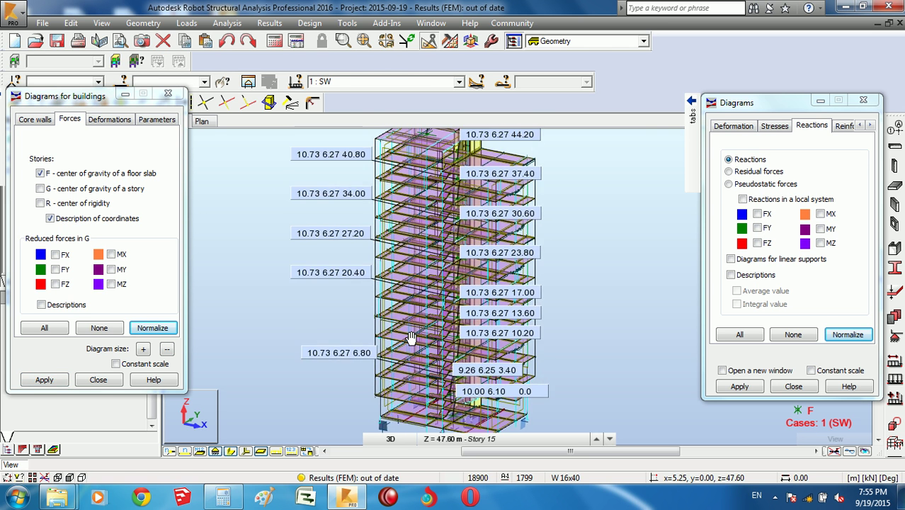
Step: Zoom, tilt and pan around the tower to read the storey coordinate labels up to 5.18 6.06 47.60
click(232, 452)
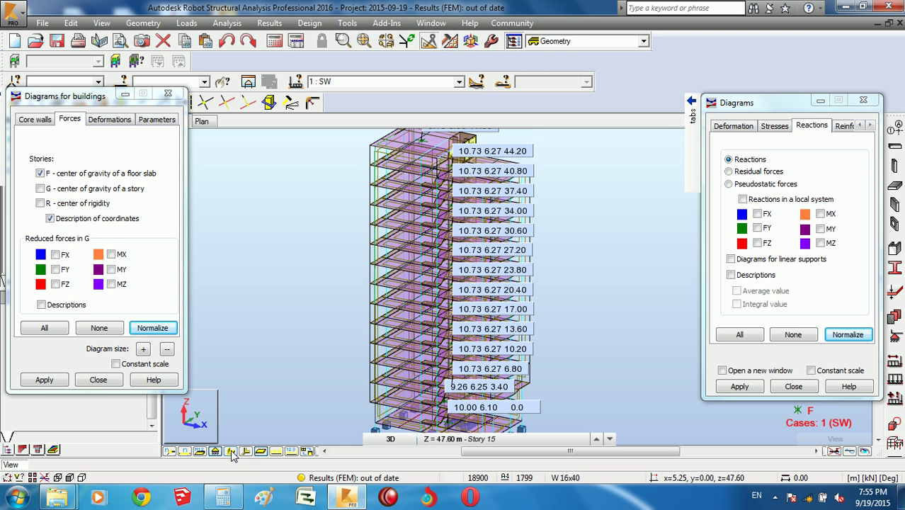
click(231, 452)
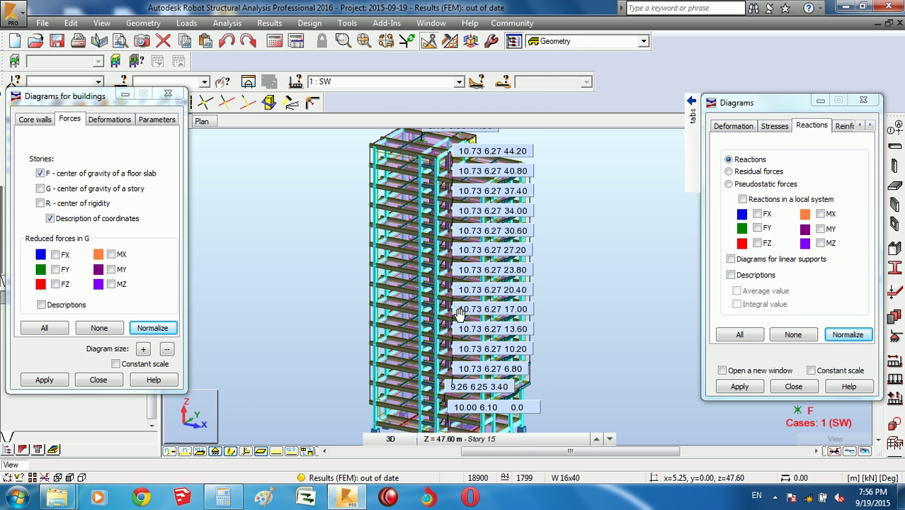
scroll(475, 285, down, 2)
scroll(476, 285, down, 1)
scroll(474, 287, down, 1)
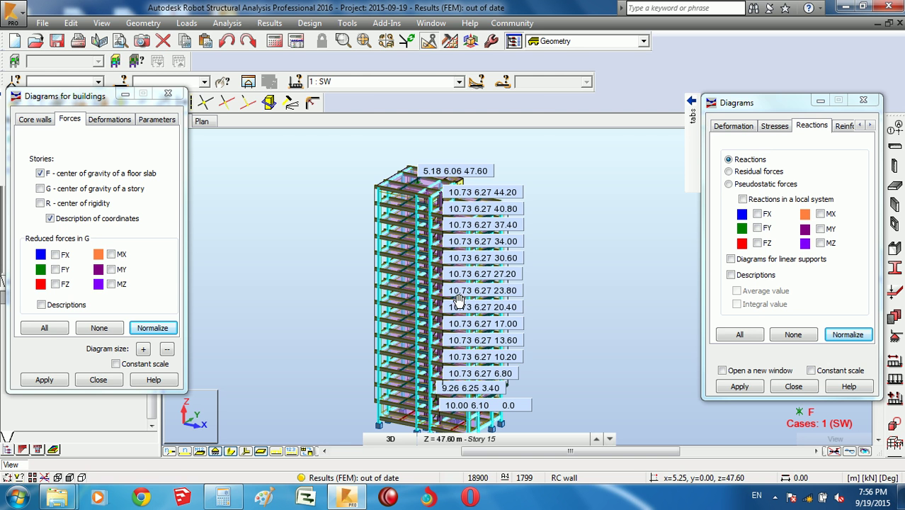
middle_drag(439, 332, 453, 320)
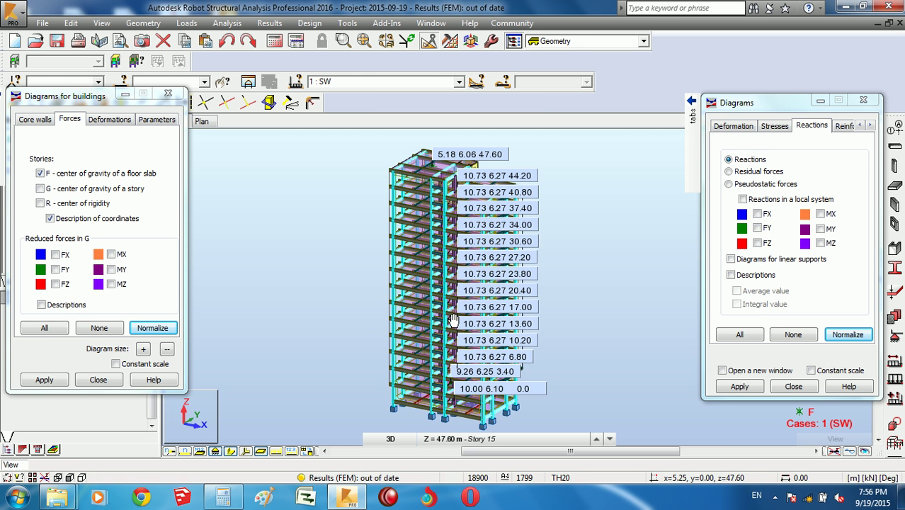
scroll(474, 368, up, 2)
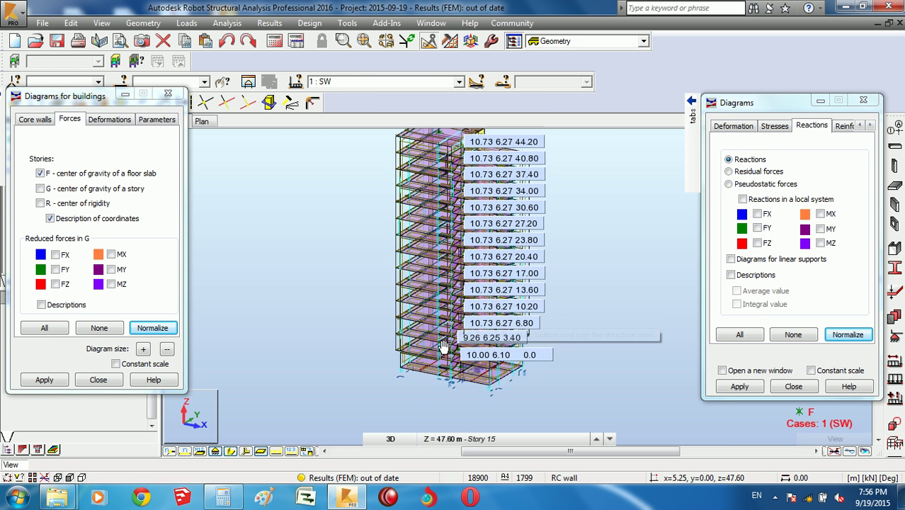
scroll(471, 362, up, 1)
scroll(420, 337, up, 1)
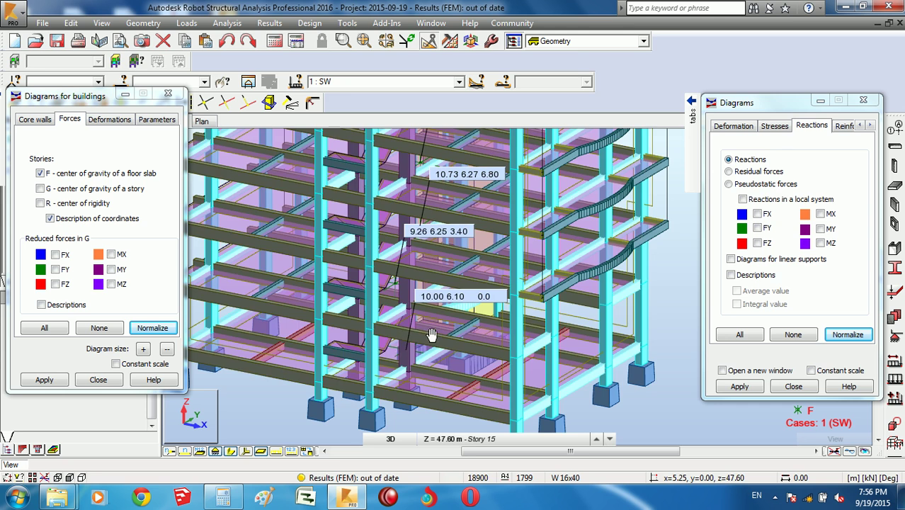
middle_drag(418, 338, 434, 356)
scroll(435, 356, down, 1)
scroll(435, 356, down, 1)
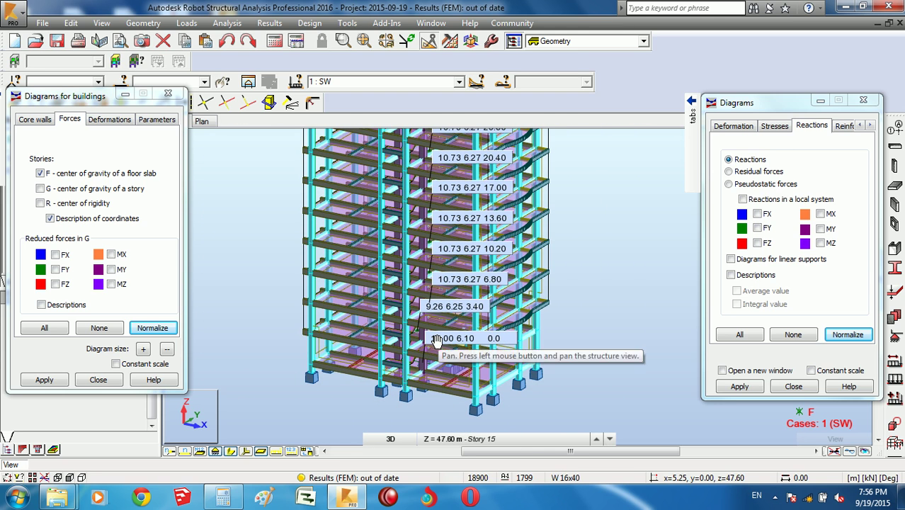
middle_drag(437, 341, 447, 371)
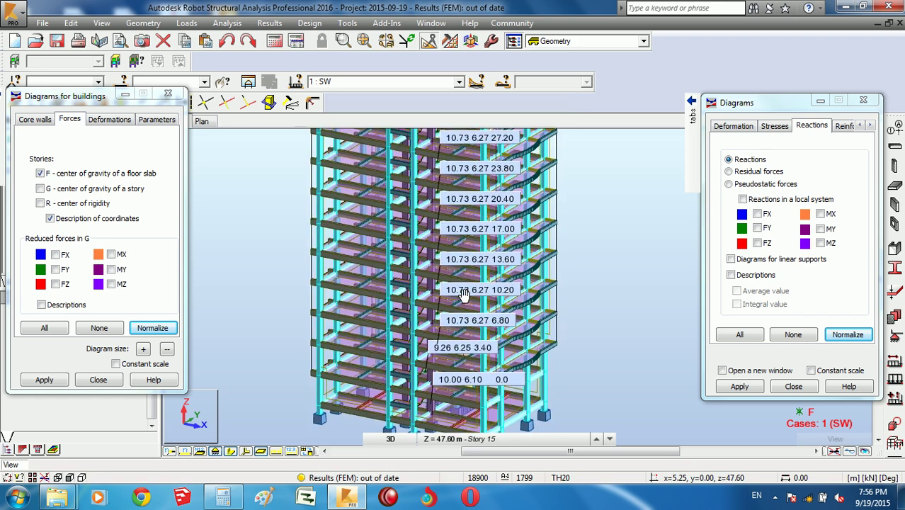
scroll(456, 358, up, 3)
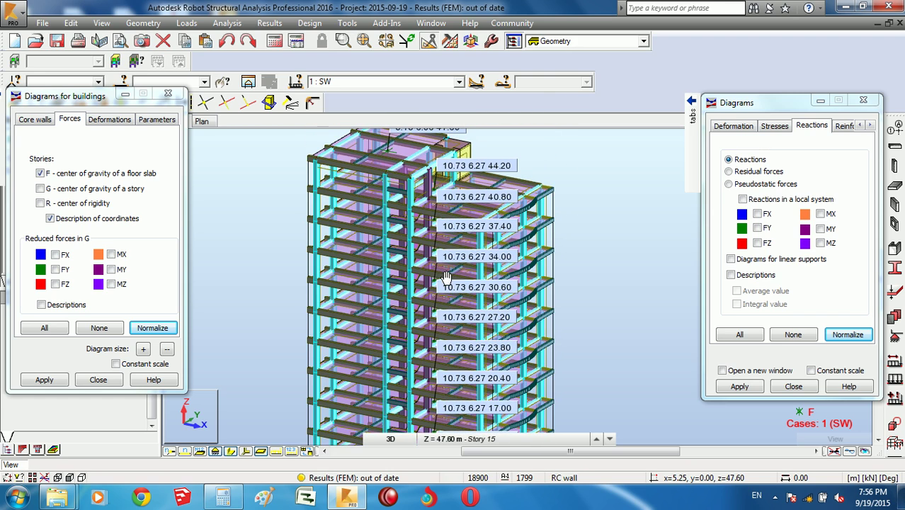
middle_drag(457, 255, 461, 309)
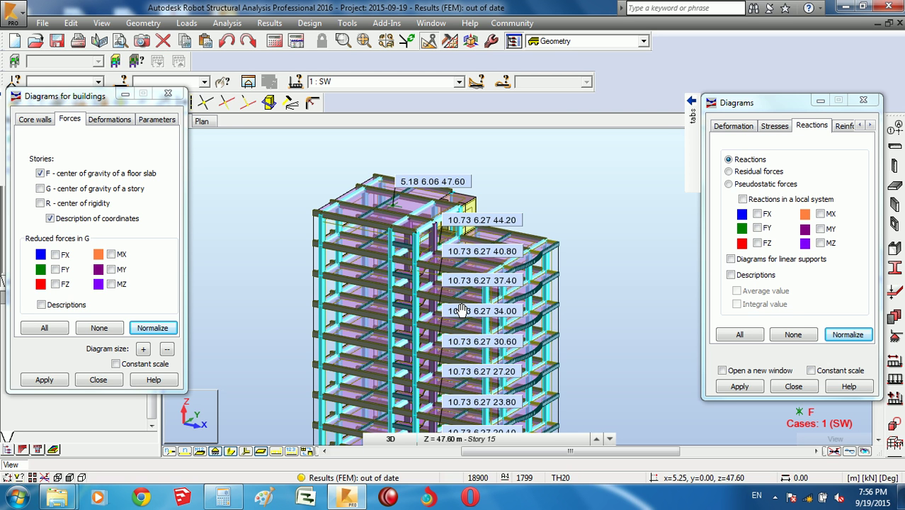
scroll(461, 310, down, 3)
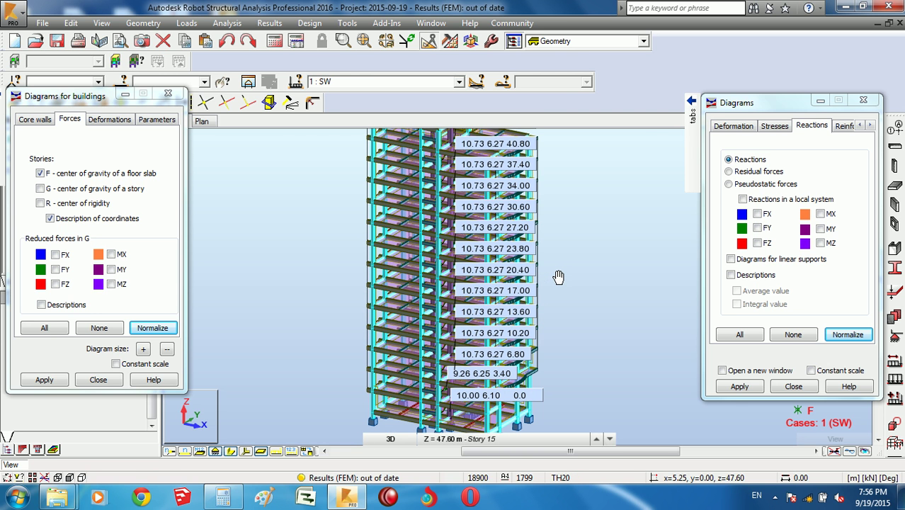
scroll(482, 309, down, 2)
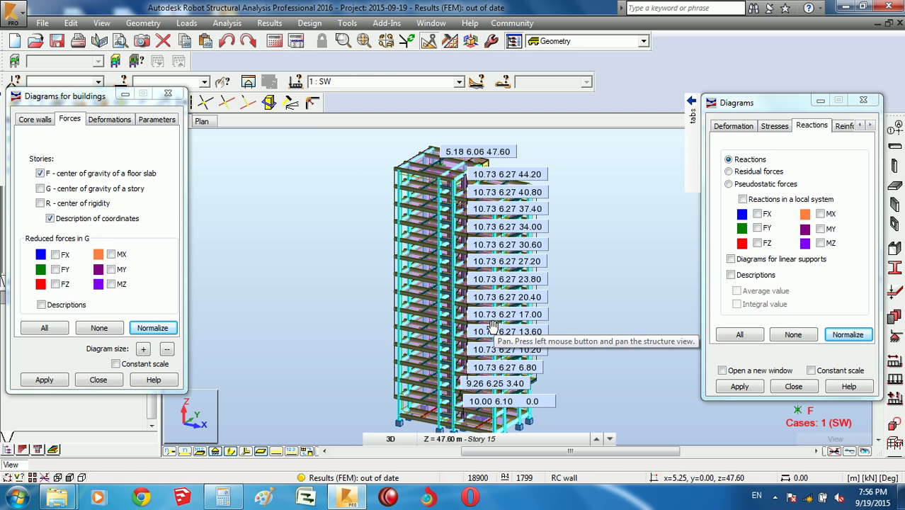
scroll(495, 328, up, 1)
scroll(504, 333, up, 2)
scroll(513, 337, up, 2)
scroll(514, 337, up, 1)
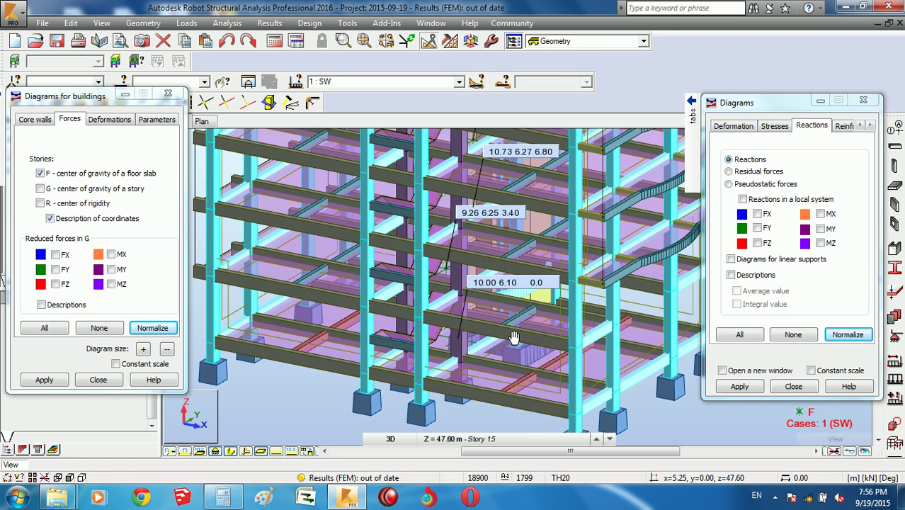
scroll(514, 337, down, 2)
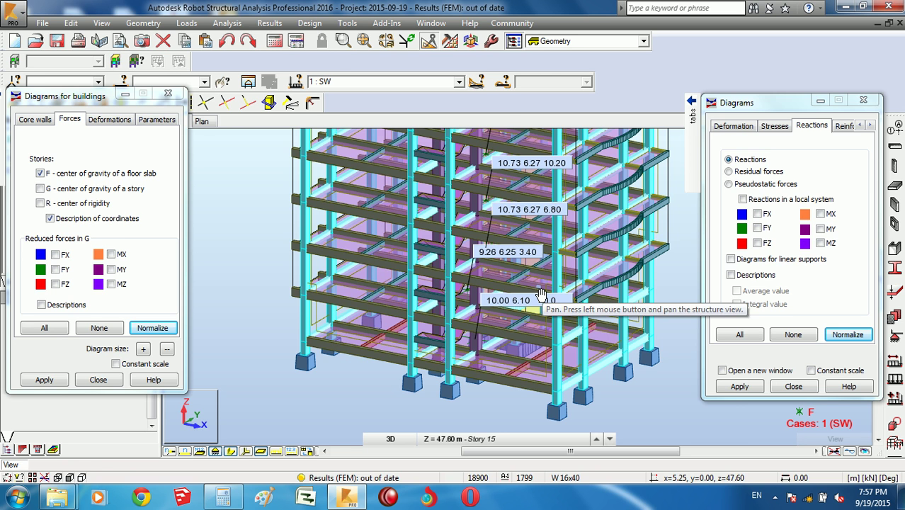
Step: Switch the displayed results to load case 10 : Dr_+X+Y
click(459, 82)
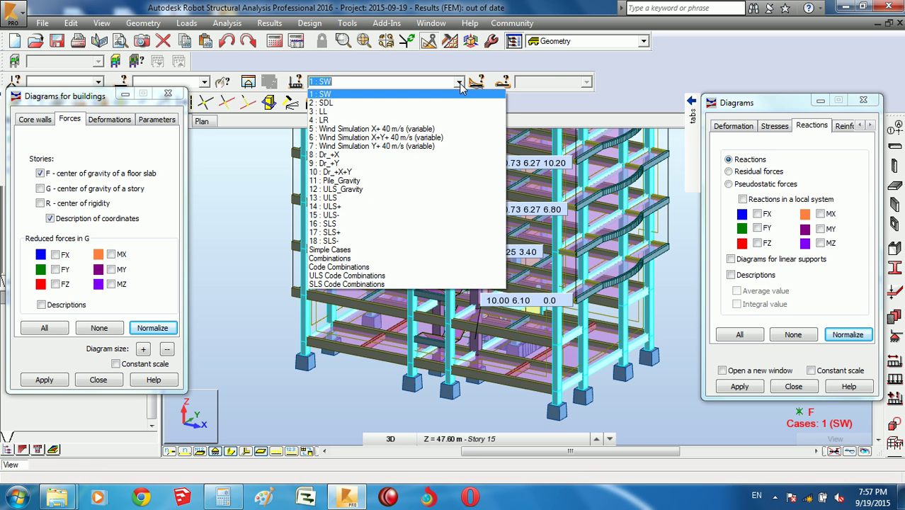
click(407, 173)
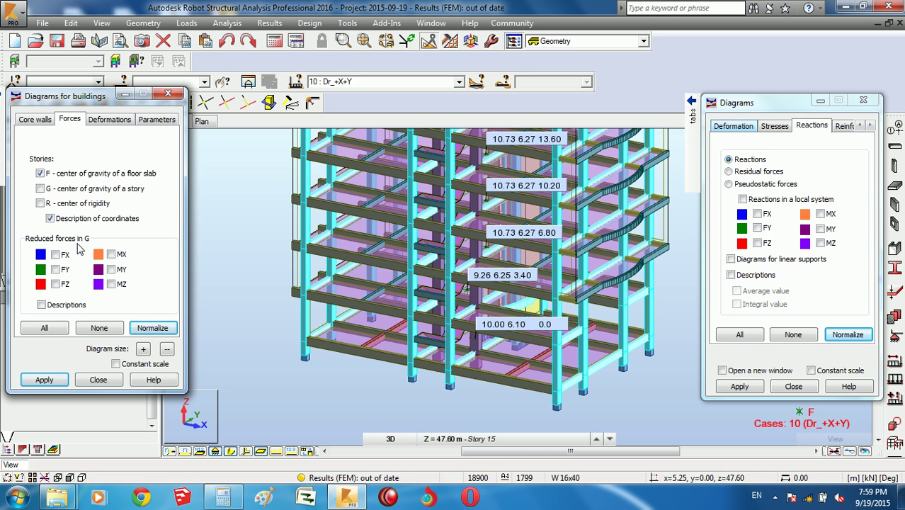
Step: Remove the storey coordinate descriptions and floor-slab centre of gravity markers
click(66, 220)
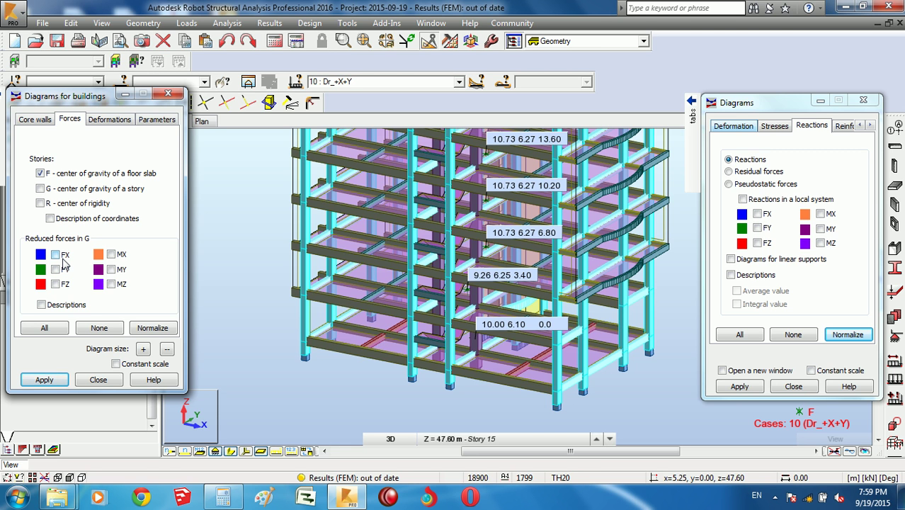
click(146, 333)
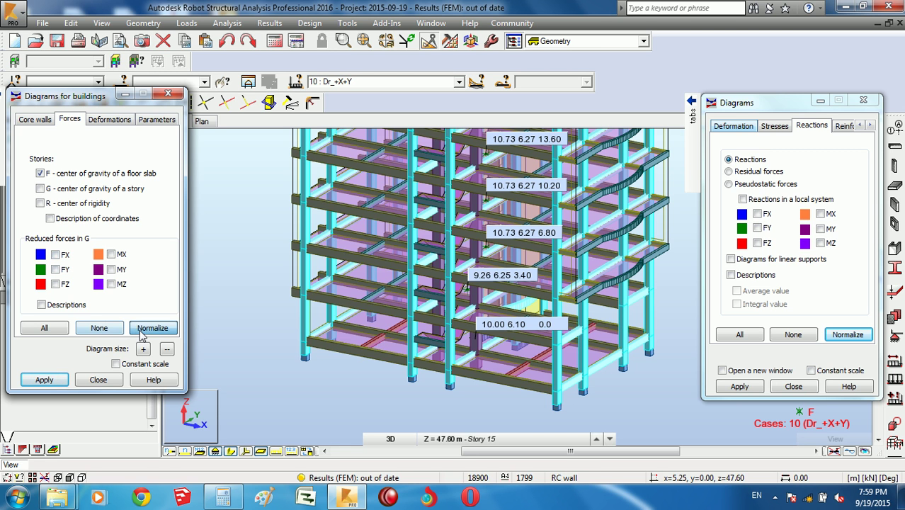
click(79, 174)
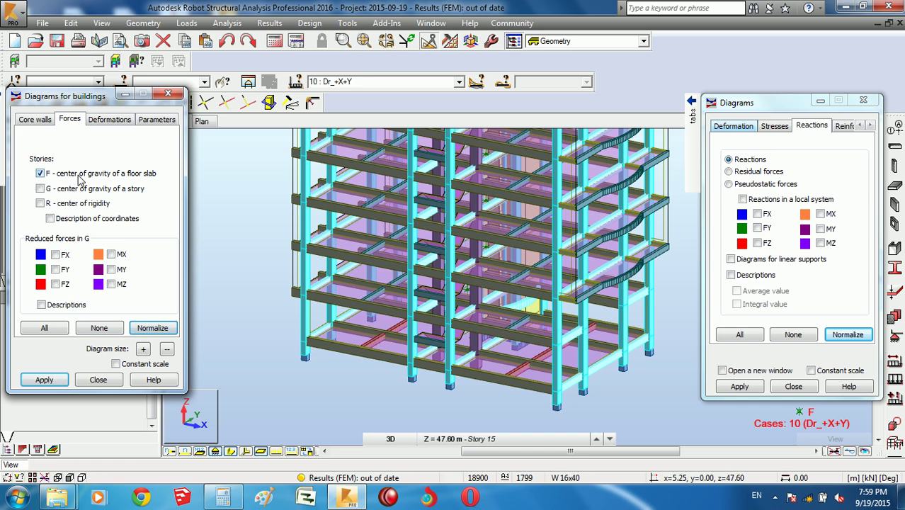
Step: Tick reduced force FZ, normalize, and zoom out to view the building's FZ diagram
click(55, 284)
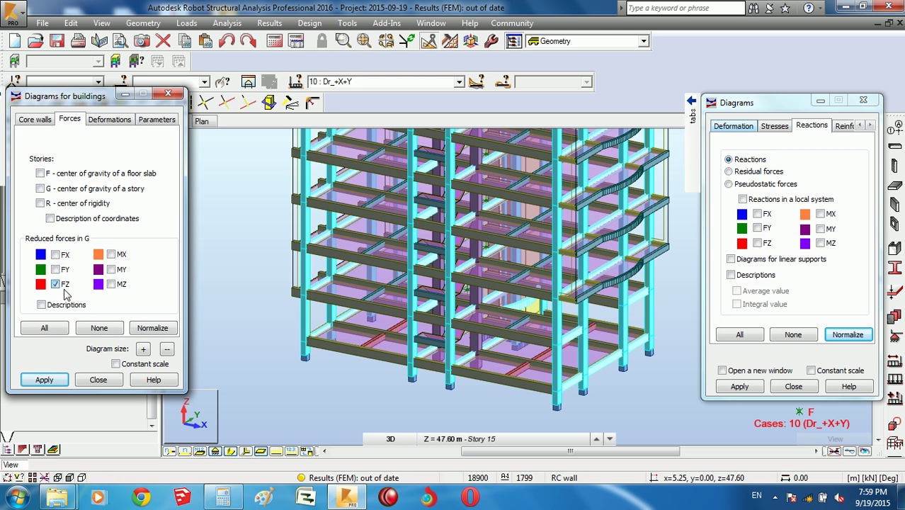
click(151, 330)
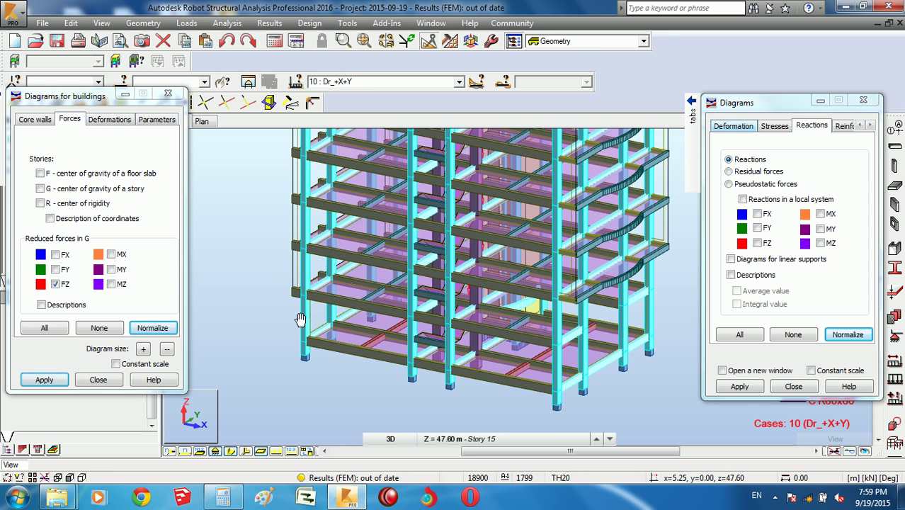
scroll(301, 312, down, 3)
scroll(234, 319, down, 2)
scroll(235, 319, down, 2)
scroll(284, 329, down, 2)
scroll(311, 334, down, 1)
scroll(323, 338, down, 1)
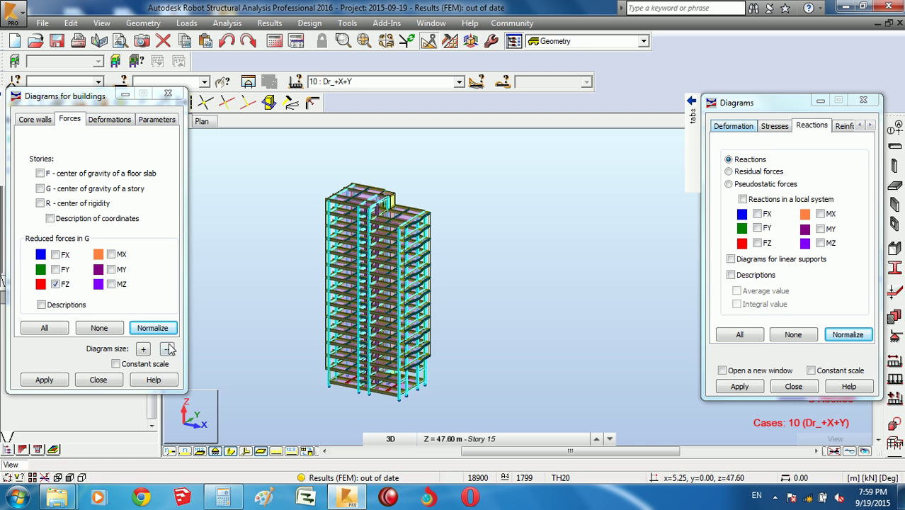
Step: Turn on FZ reduced-force descriptions and normalize so each storey shows values like FZ=-58890.87
click(157, 119)
click(48, 120)
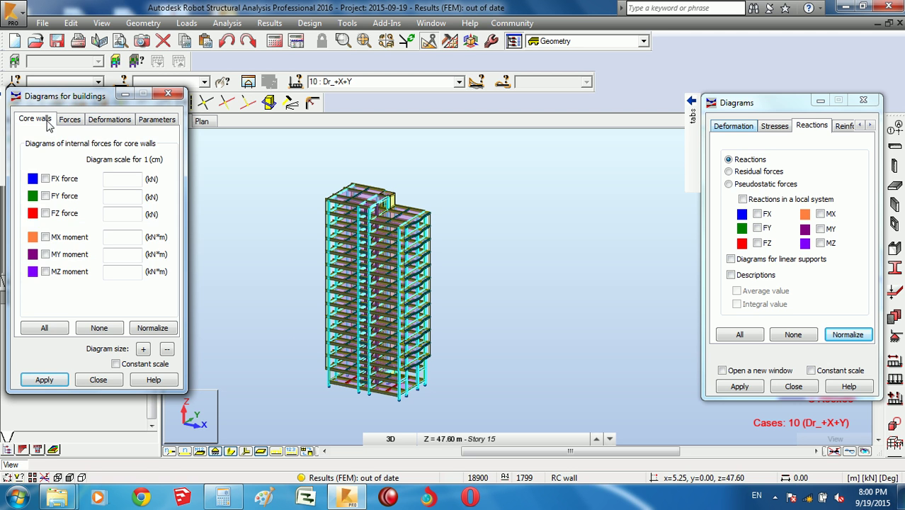
click(66, 121)
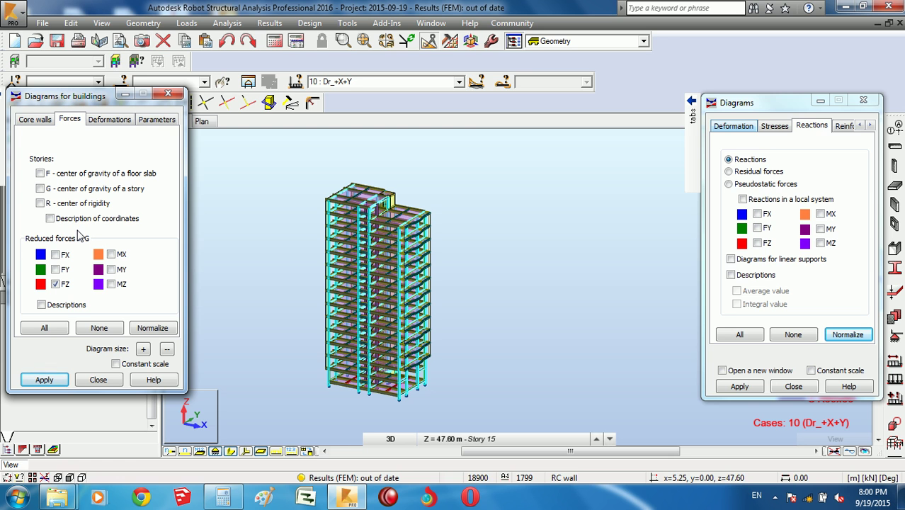
click(41, 304)
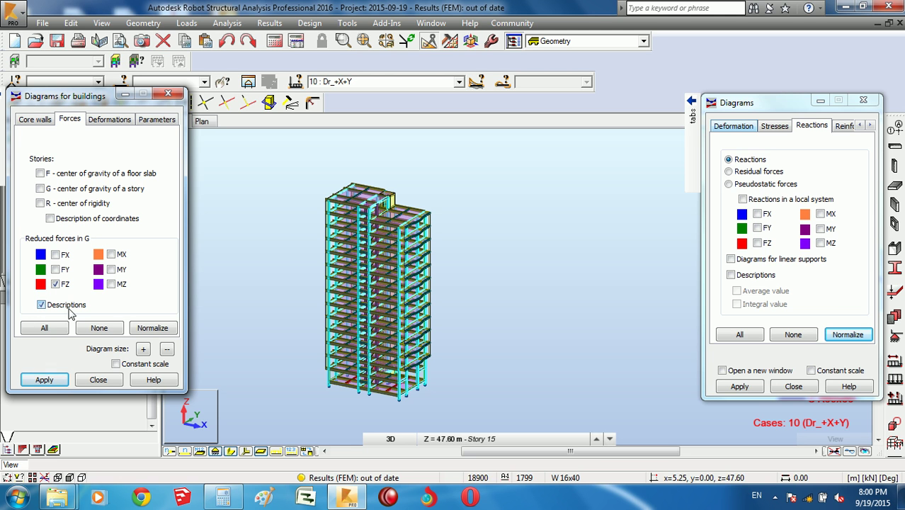
click(149, 333)
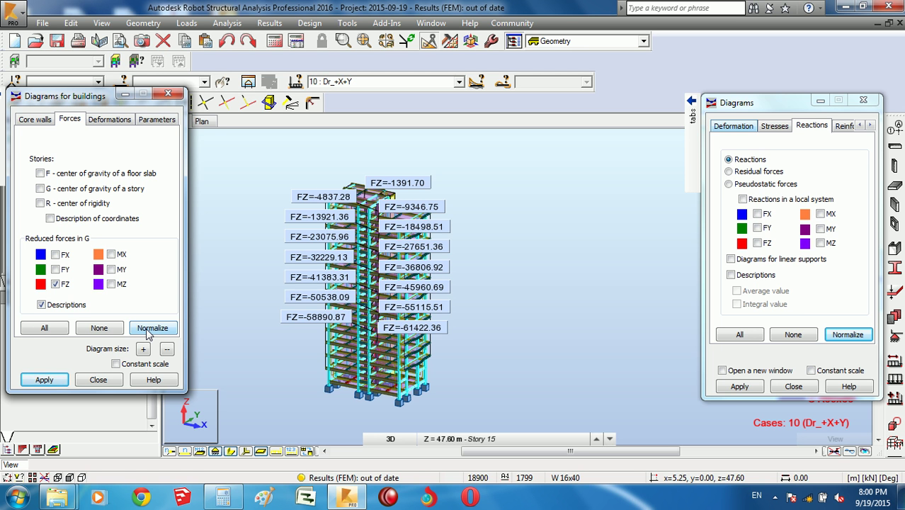
scroll(347, 305, up, 2)
scroll(347, 305, up, 3)
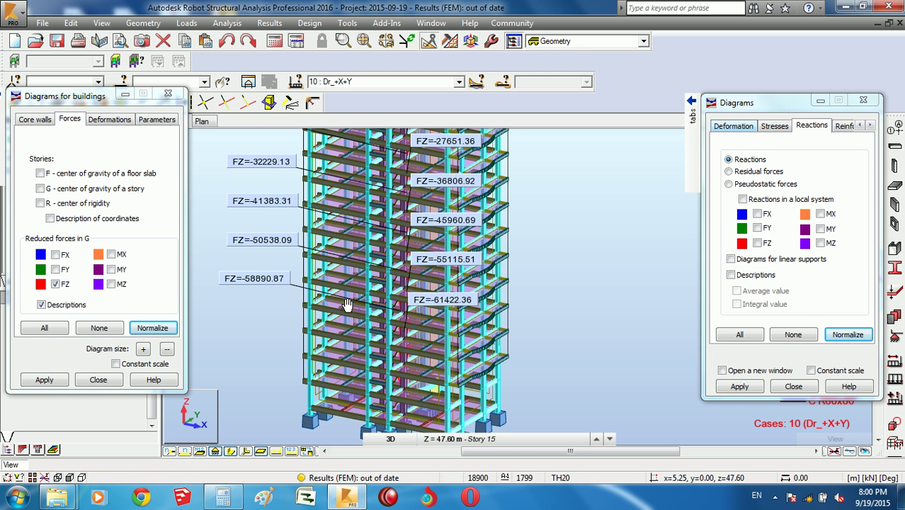
scroll(350, 310, up, 1)
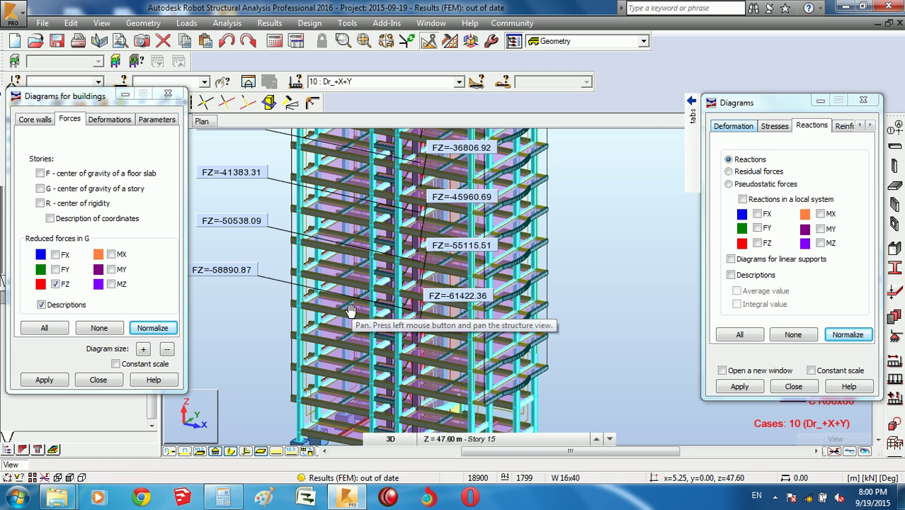
right_click(272, 313)
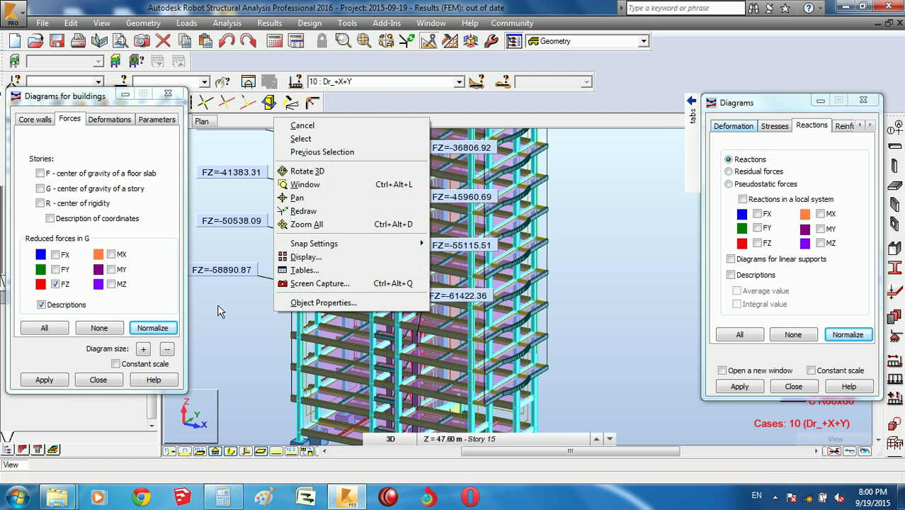
right_click(141, 305)
click(218, 128)
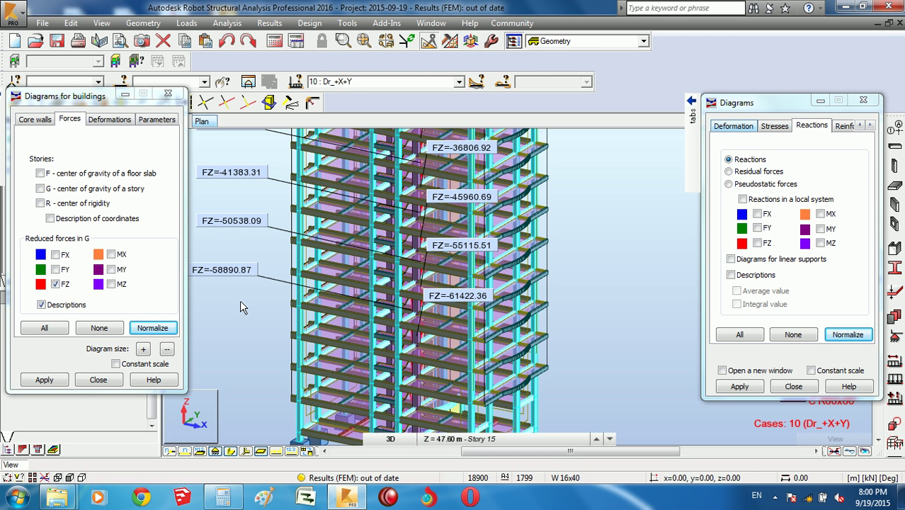
Step: Preview storey FZ labels for ULS Code Combinations, 12 : ULS_Gravity and 13 : ULS
click(382, 81)
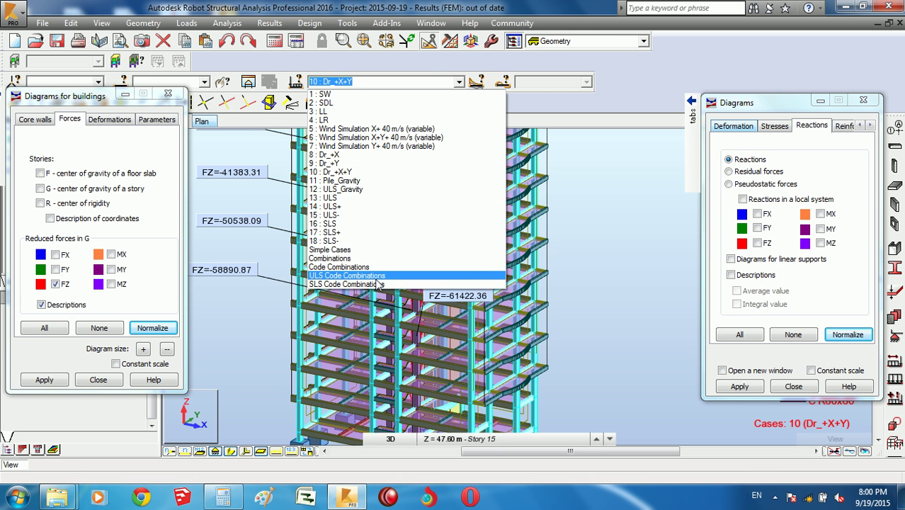
click(376, 278)
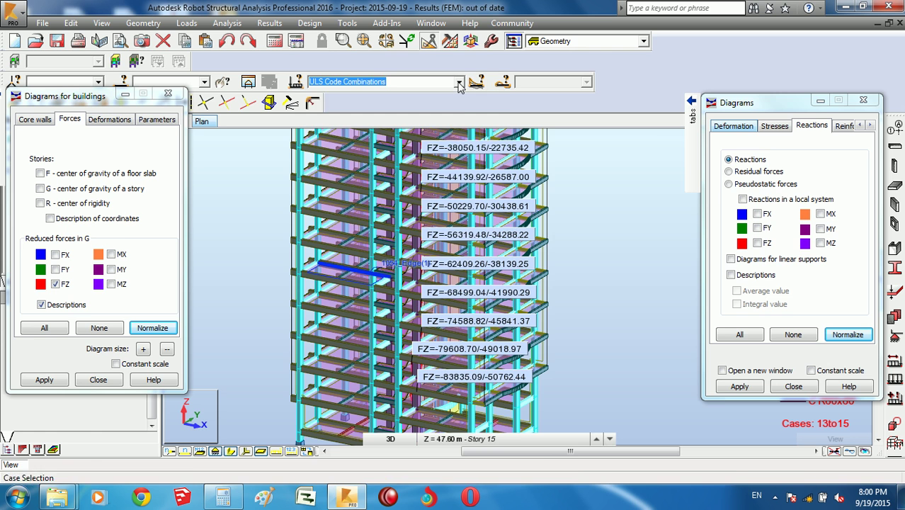
click(383, 81)
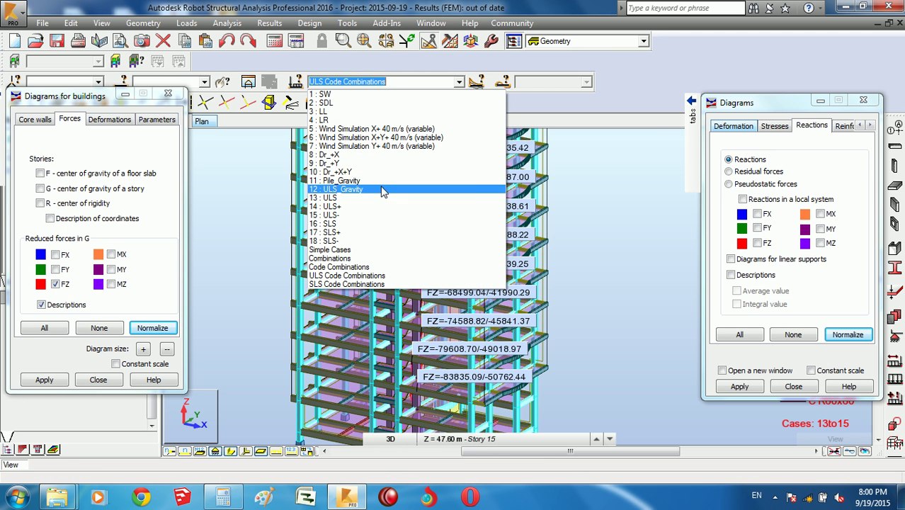
click(383, 189)
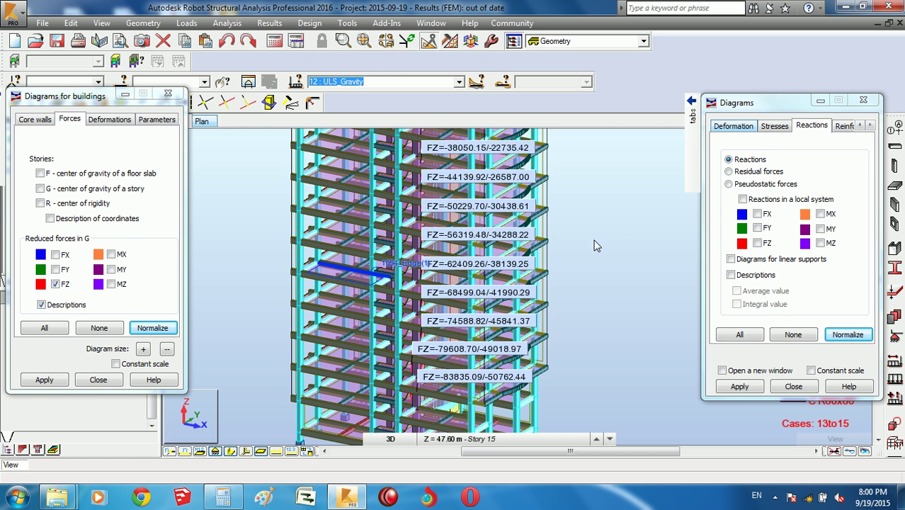
key(Down)
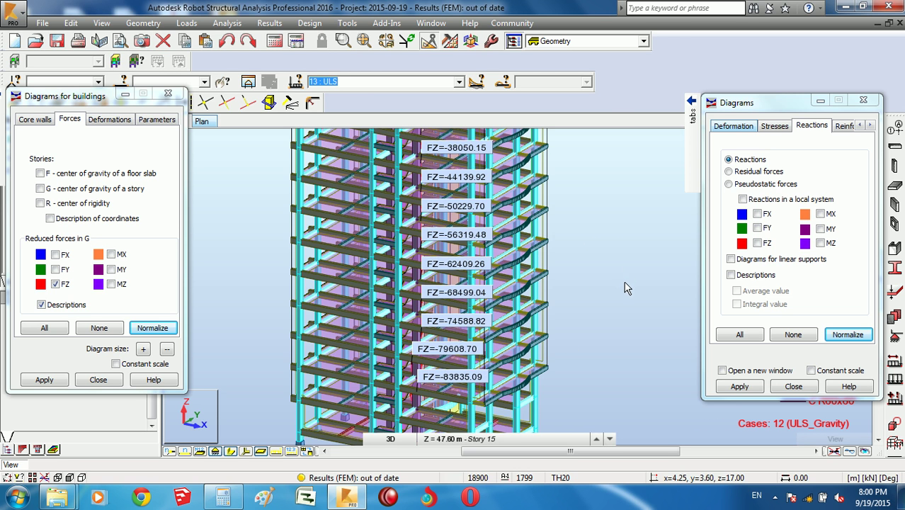
right_click(547, 282)
Step: Settle on load case 12 : ULS_Gravity, with storey FZ from -38050.15 to -83835.09
click(459, 81)
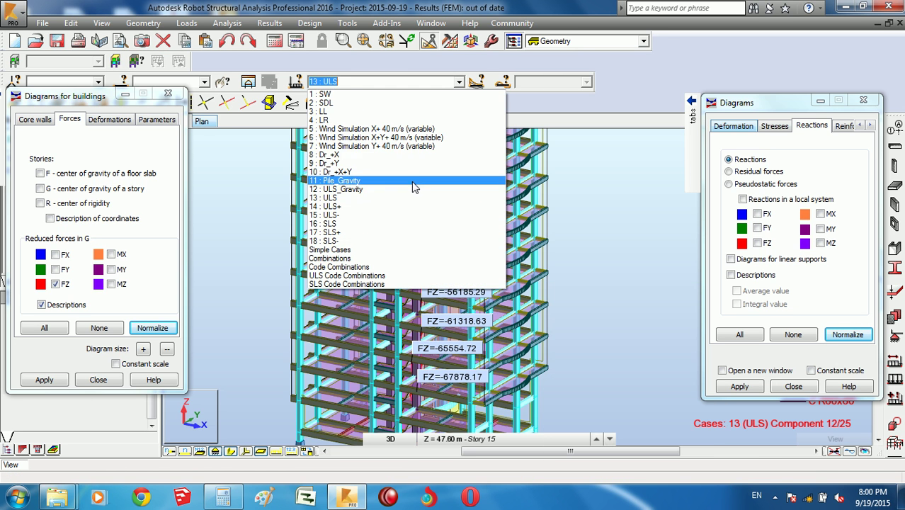
click(414, 189)
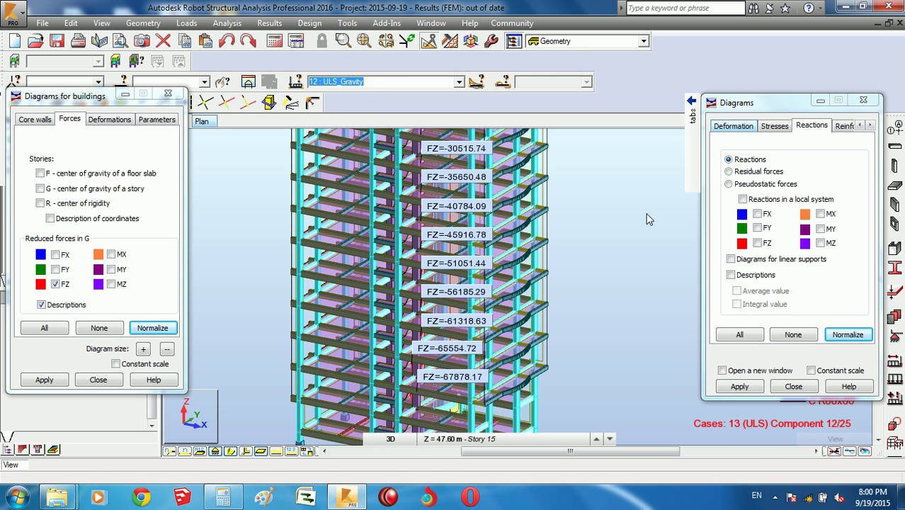
right_click(568, 222)
click(594, 229)
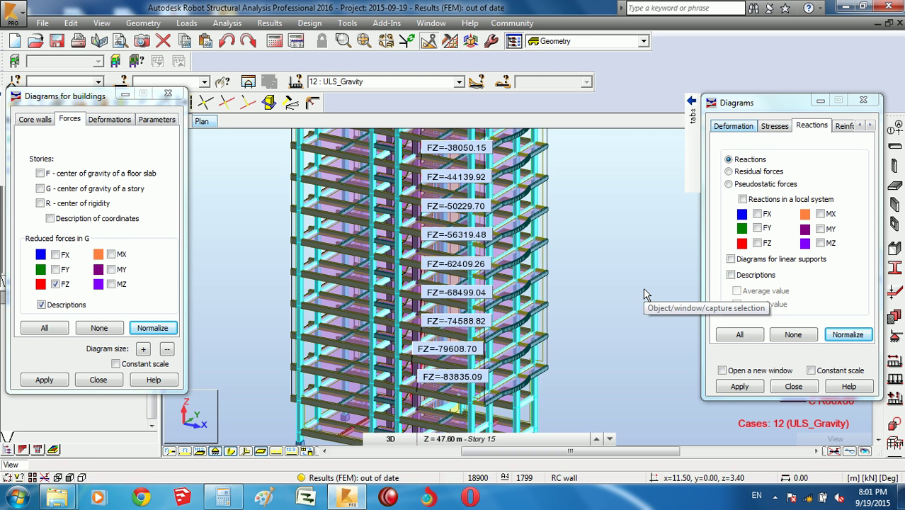
right_click(632, 179)
Step: Zoom out and orbit to see the whole tower with FZ labels from -1901.61 to -83835.09
click(633, 181)
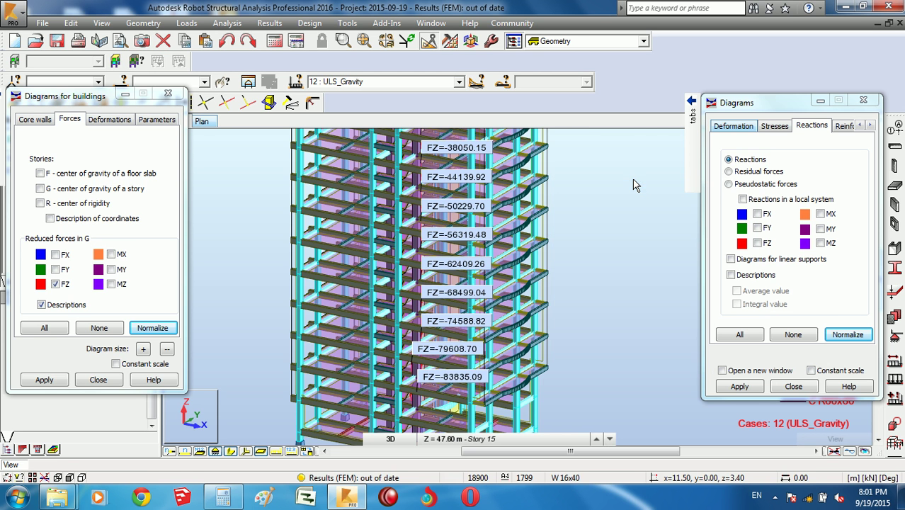
scroll(631, 186, down, 1)
scroll(629, 188, down, 1)
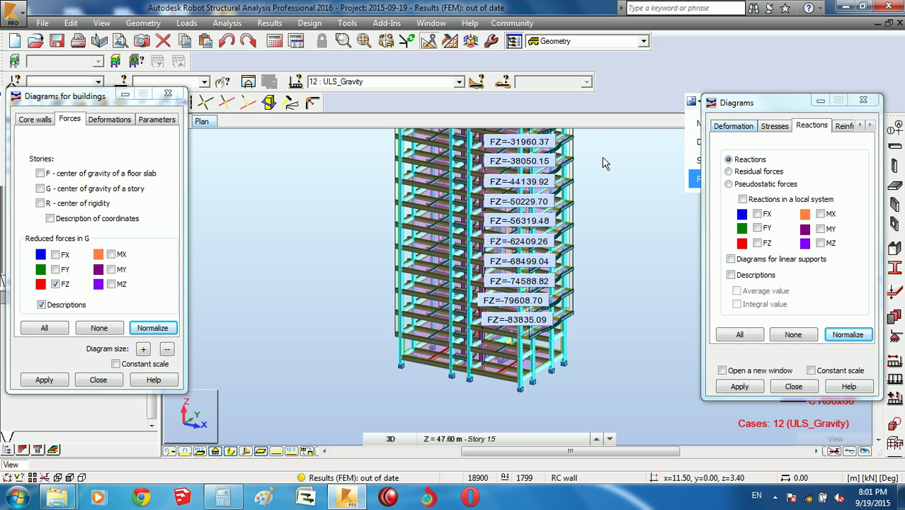
shift+middle_drag(589, 192, 611, 209)
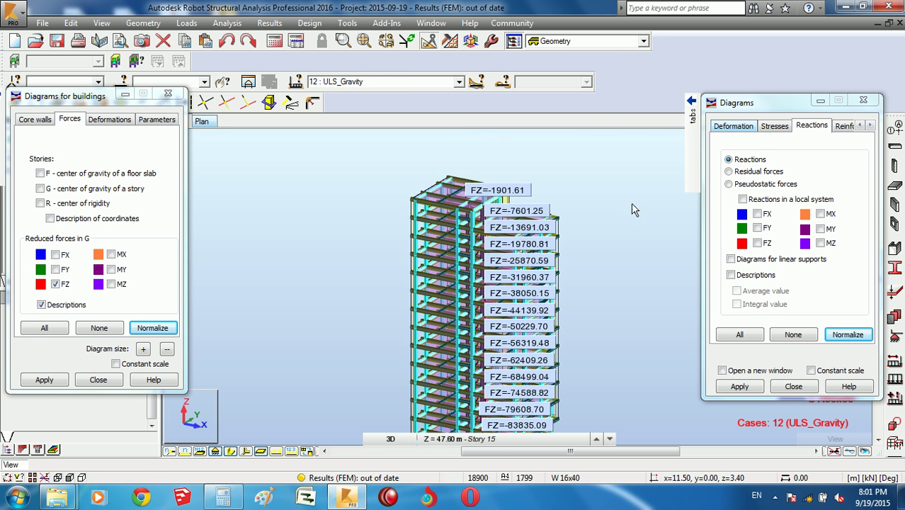
scroll(594, 193, down, 1)
scroll(595, 212, down, 1)
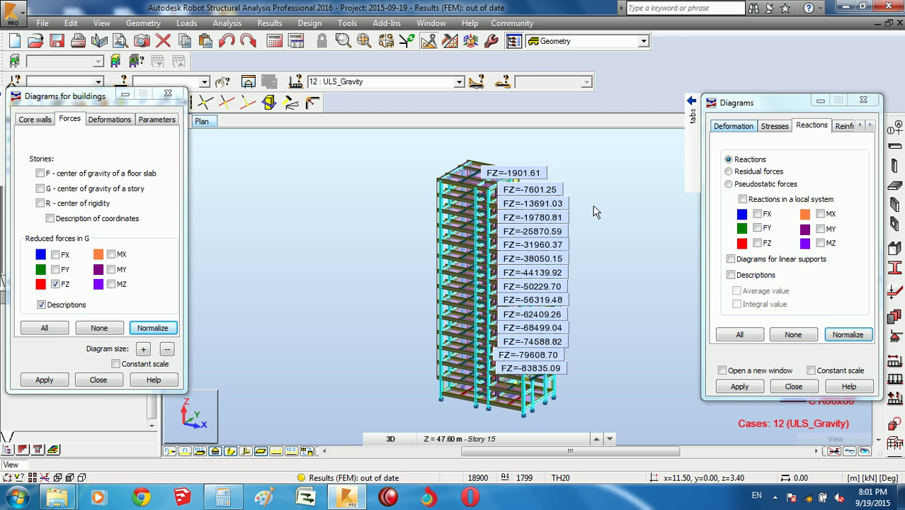
right_click(595, 211)
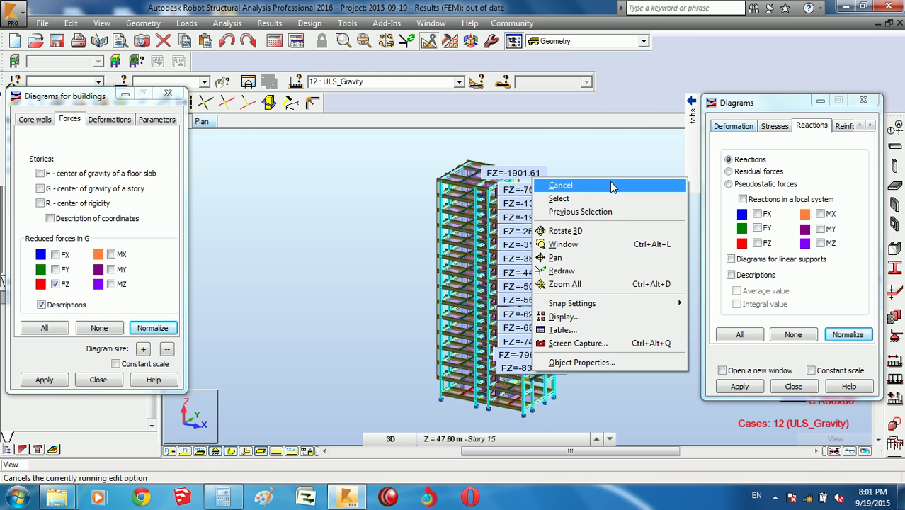
click(612, 186)
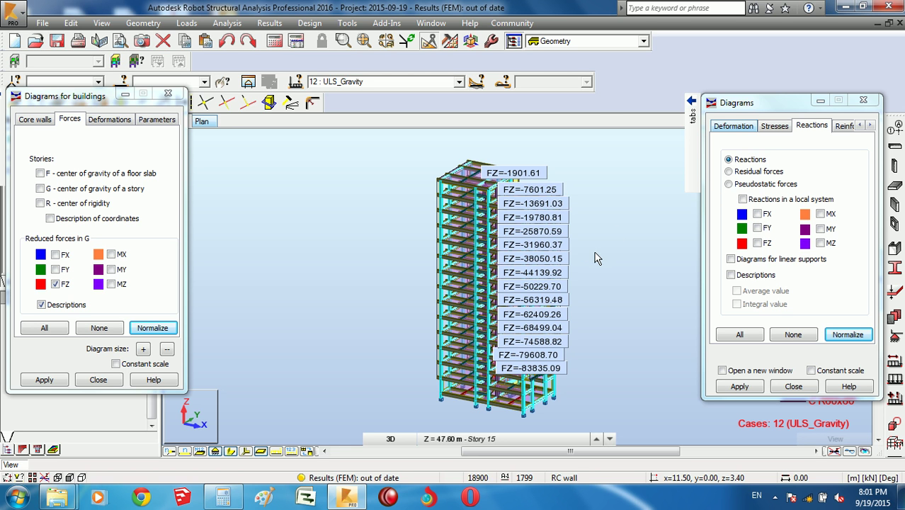
right_click(634, 194)
click(635, 200)
mouse_move(692, 113)
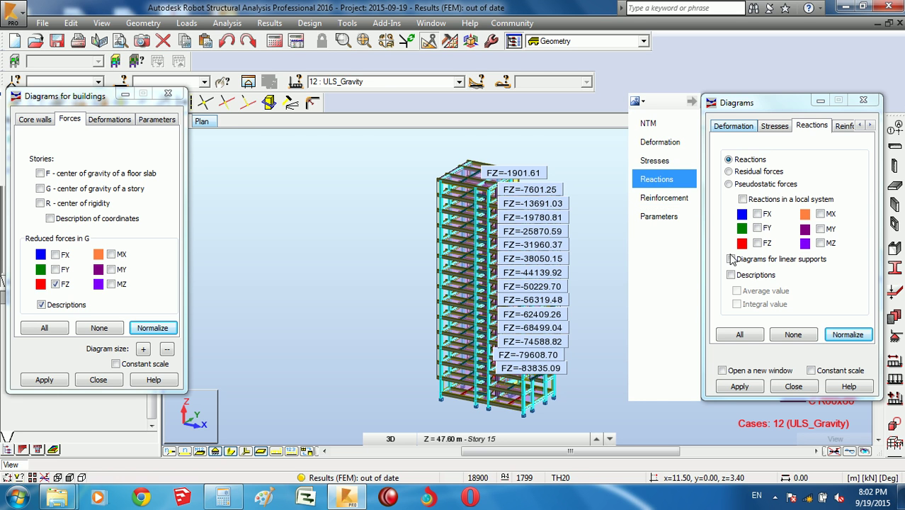
Step: Replace the FZ storey labels with FX reduced-force labels and normalize them
click(55, 284)
click(55, 254)
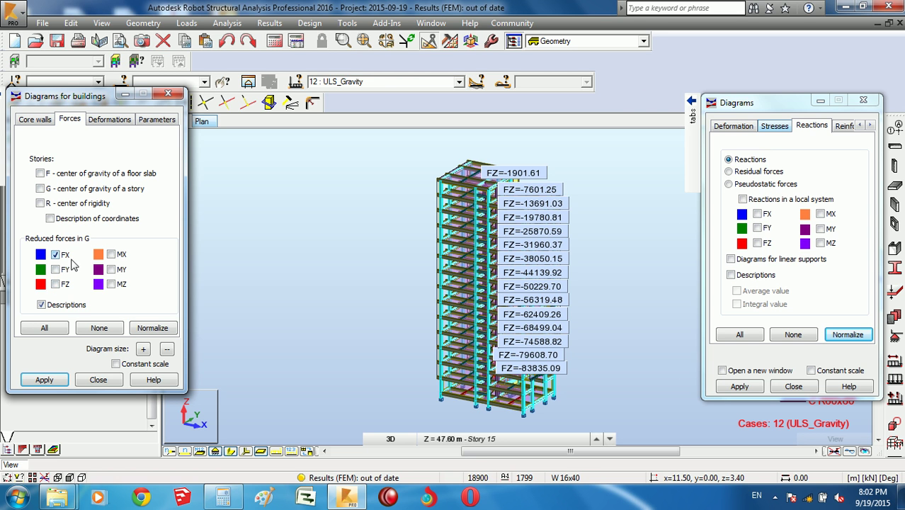
click(152, 330)
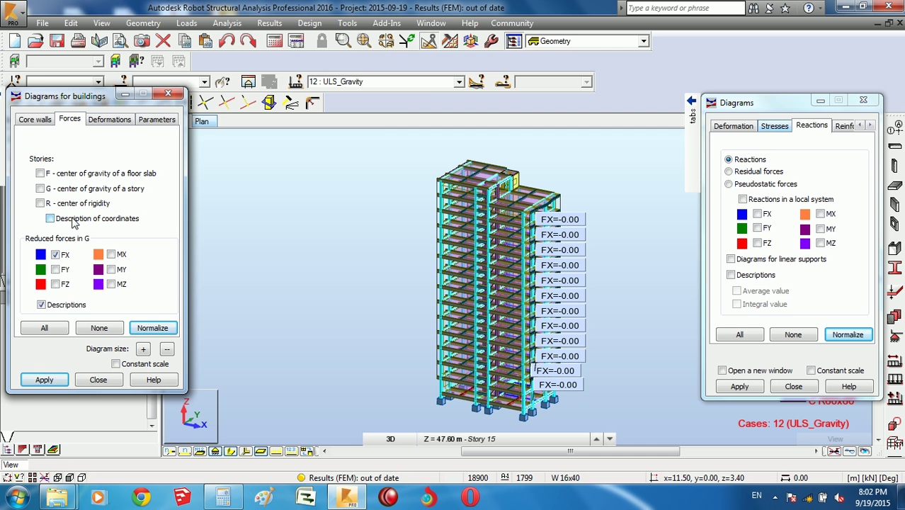
Step: Set the load case to 5 : Wind Simulation X+ 40 m/s, after briefly trying 2 : SDL
click(454, 83)
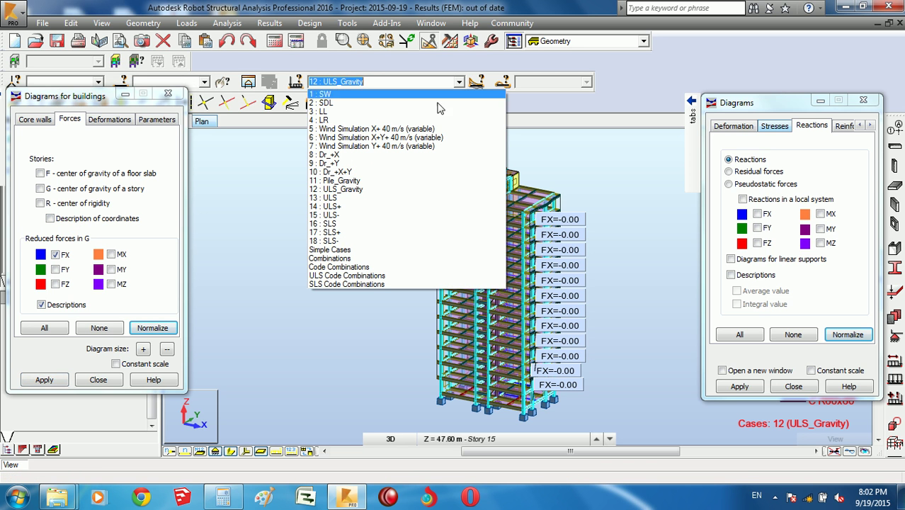
click(411, 129)
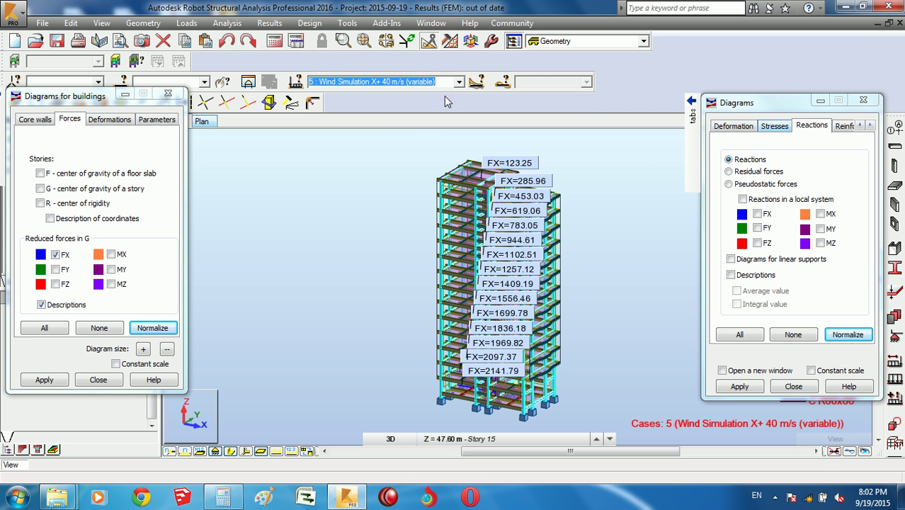
click(458, 82)
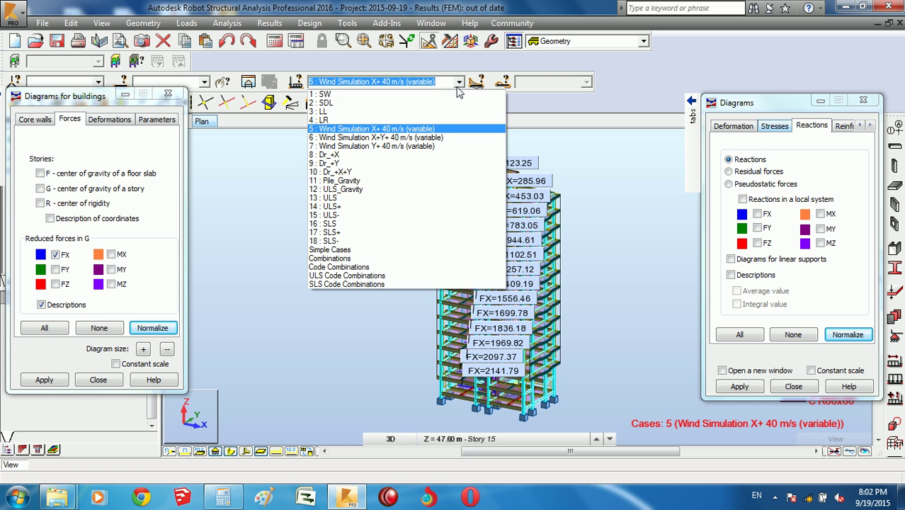
click(429, 103)
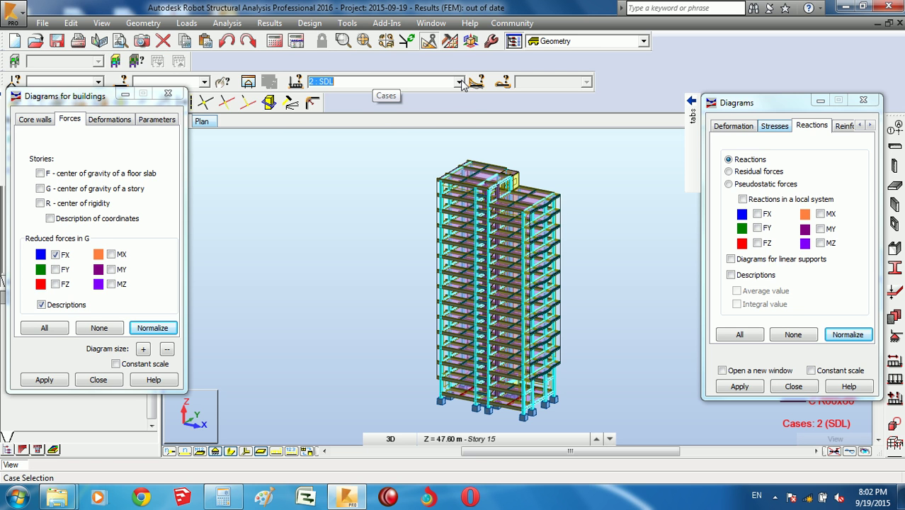
click(459, 82)
click(433, 136)
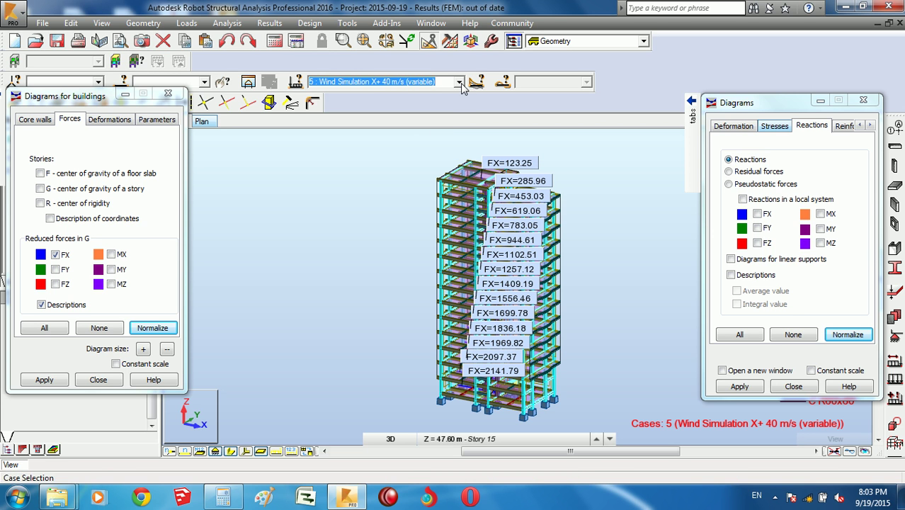
Step: Show normalized FY reduced-force labels for load case 7 : Wind Simulation Y+ 40 m/s
click(68, 257)
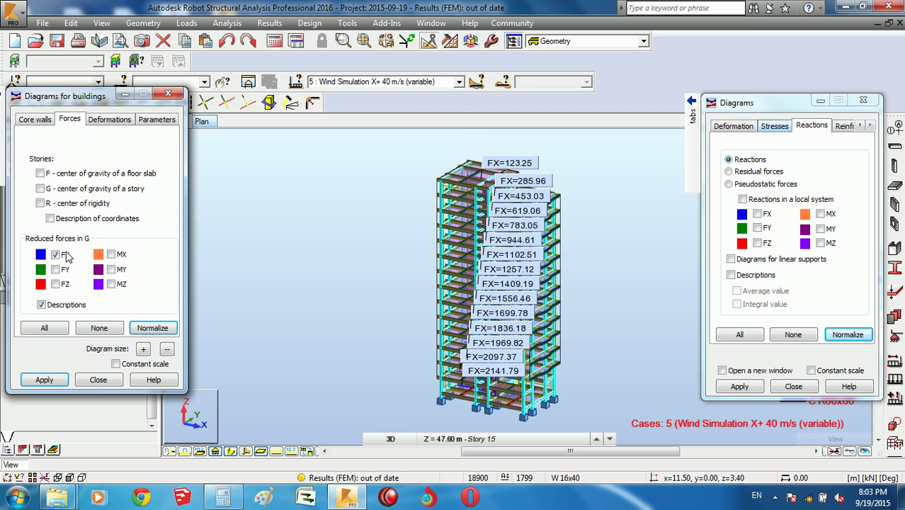
click(66, 257)
click(65, 270)
click(160, 330)
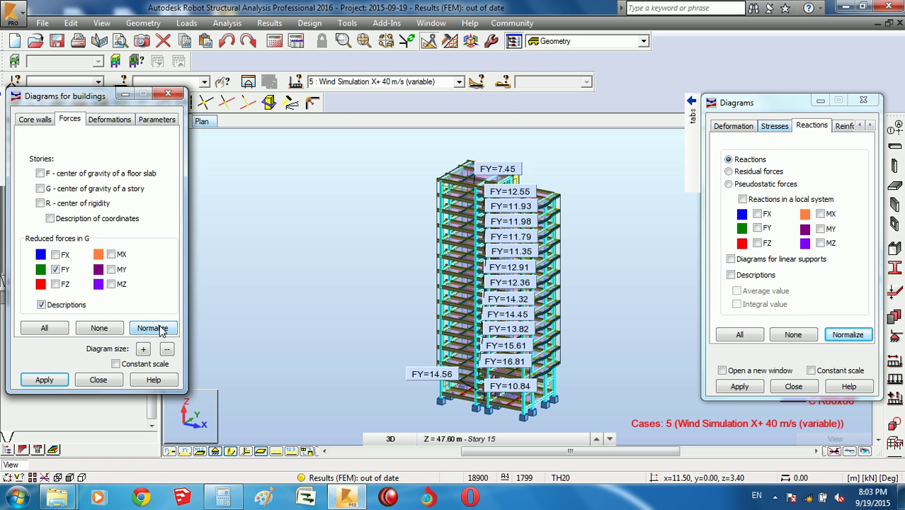
click(459, 81)
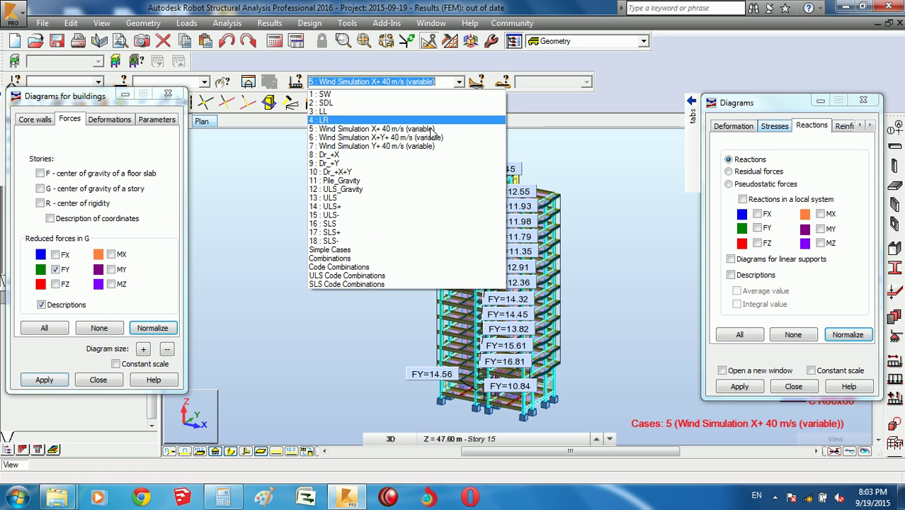
click(418, 146)
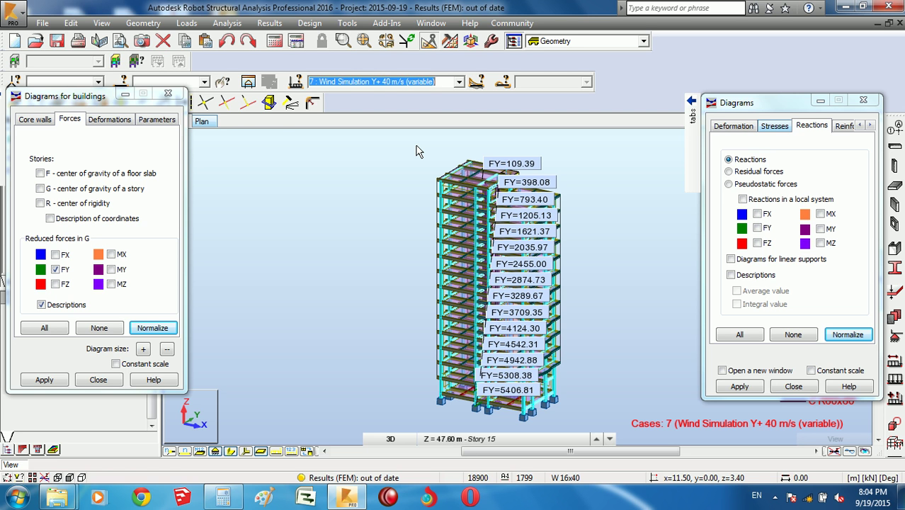
Step: Tick FX instead of FY in the building forces and apply Normalize
click(71, 271)
click(70, 271)
click(65, 255)
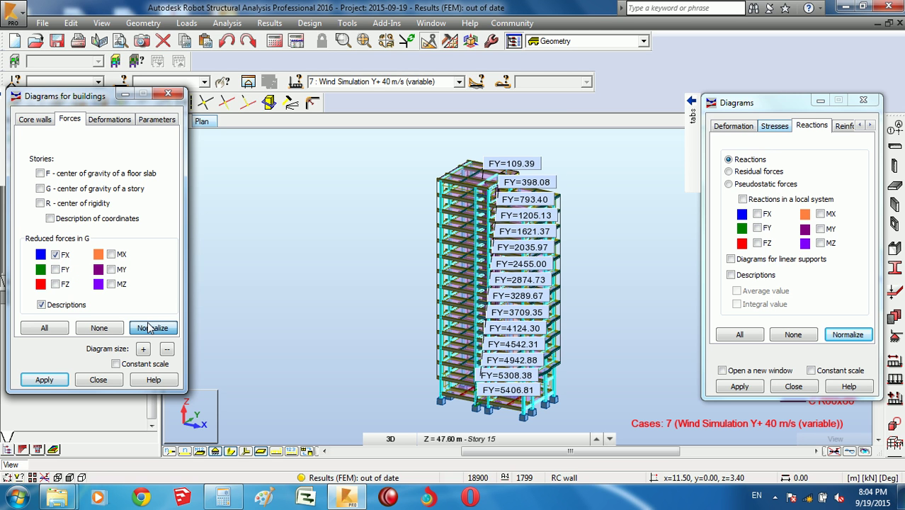
click(149, 327)
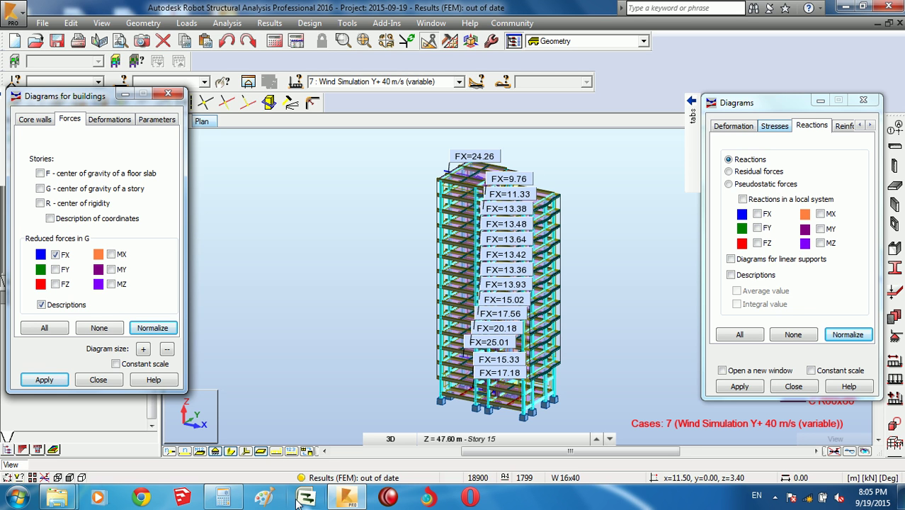
click(438, 438)
click(775, 497)
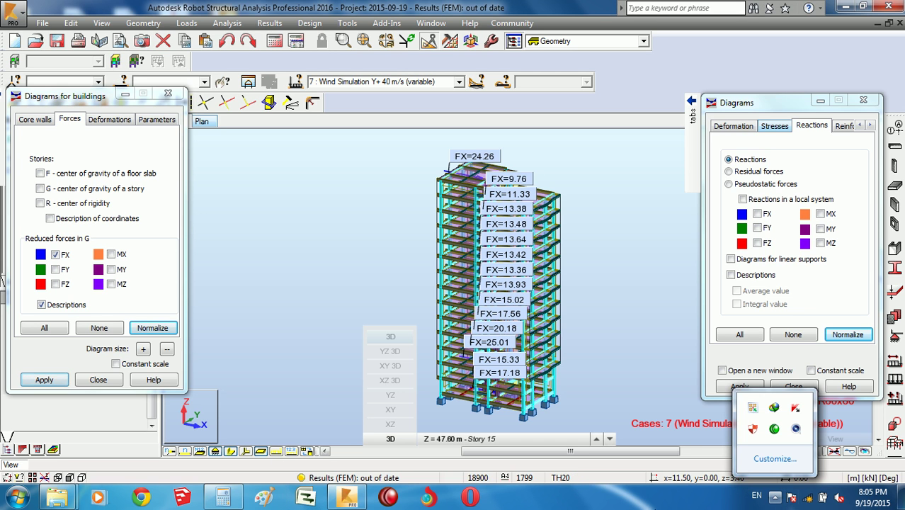
click(775, 430)
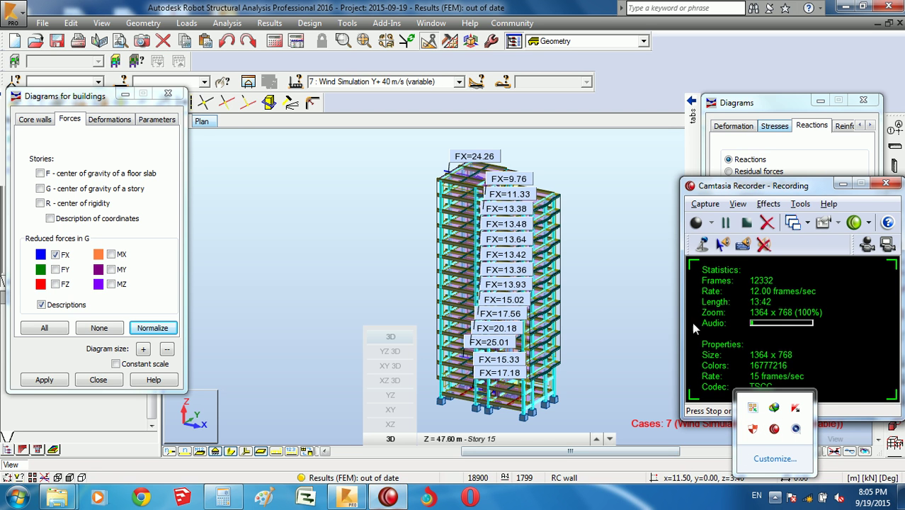
click(843, 184)
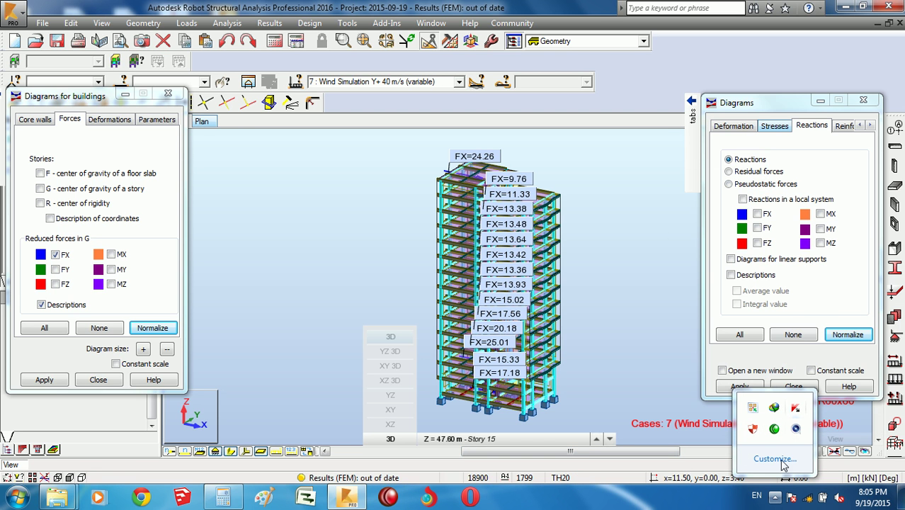
right_click(797, 430)
key(Escape)
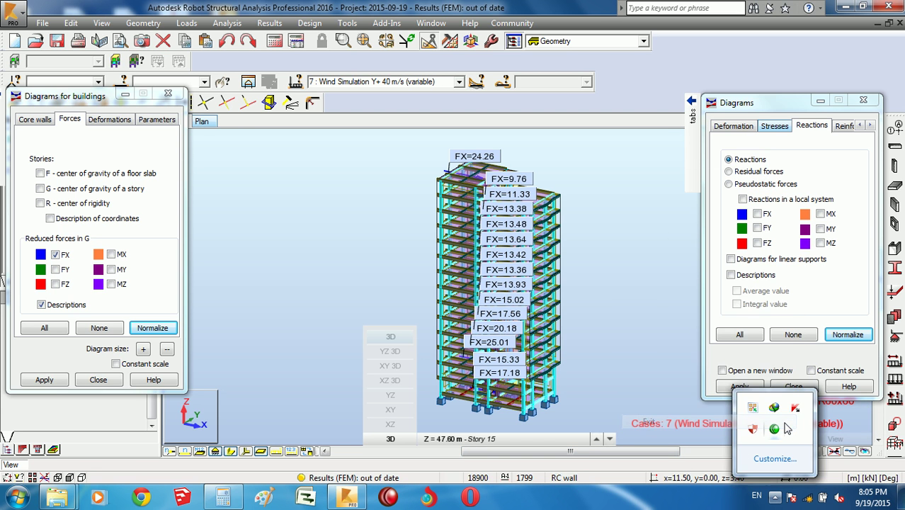
click(646, 299)
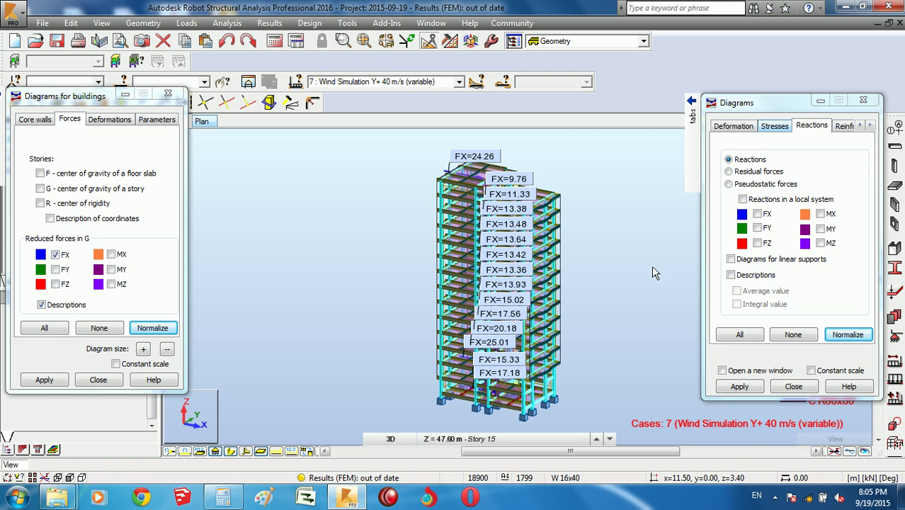
right_click(652, 274)
click(648, 278)
Step: Clear the FX storey labels and move the Diagrams panel out of the way
click(63, 254)
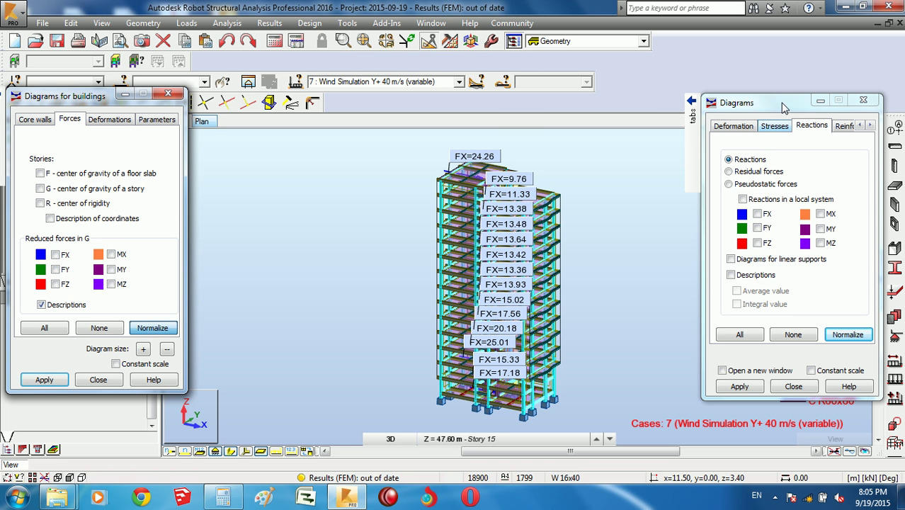
drag(775, 106, 778, 194)
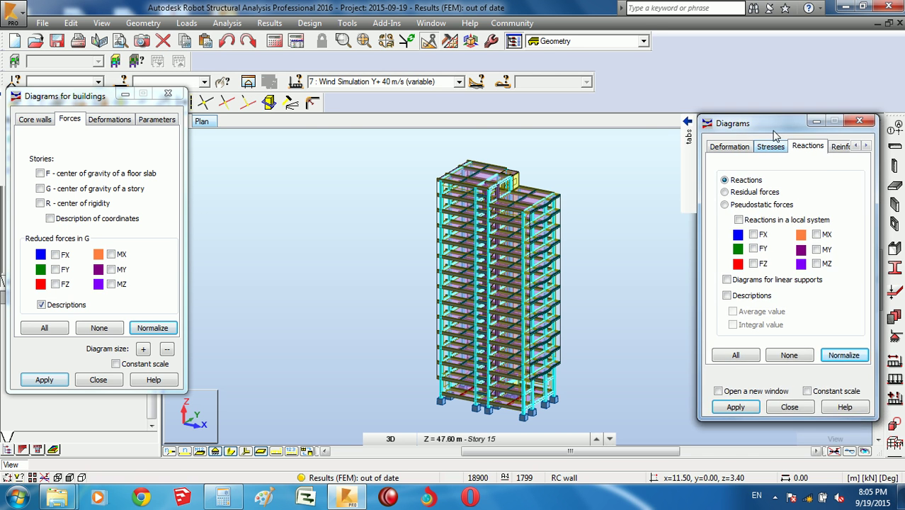
click(809, 143)
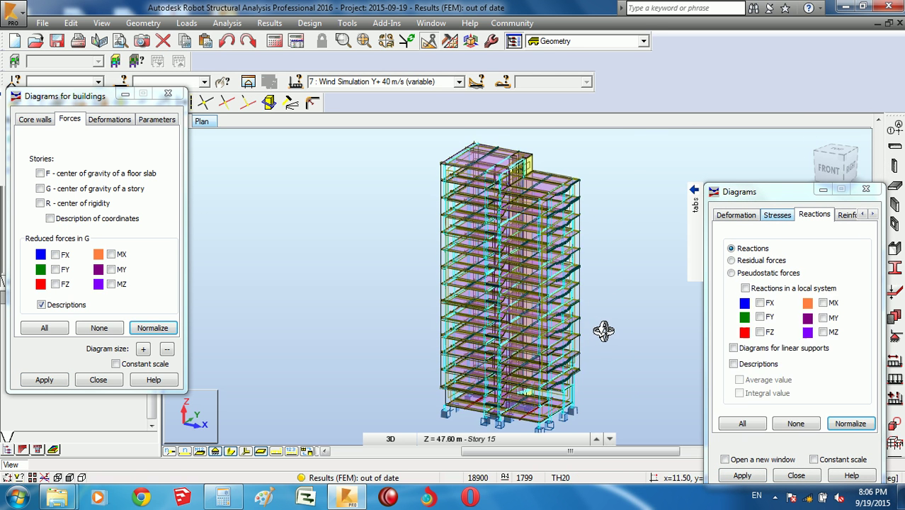
Step: Orbit the tower to a more frontal oblique viewpoint
mouse_move(602, 333)
mouse_down()
mouse_move(538, 408)
mouse_move(589, 418)
mouse_move(555, 311)
mouse_move(548, 356)
mouse_move(568, 332)
mouse_up()
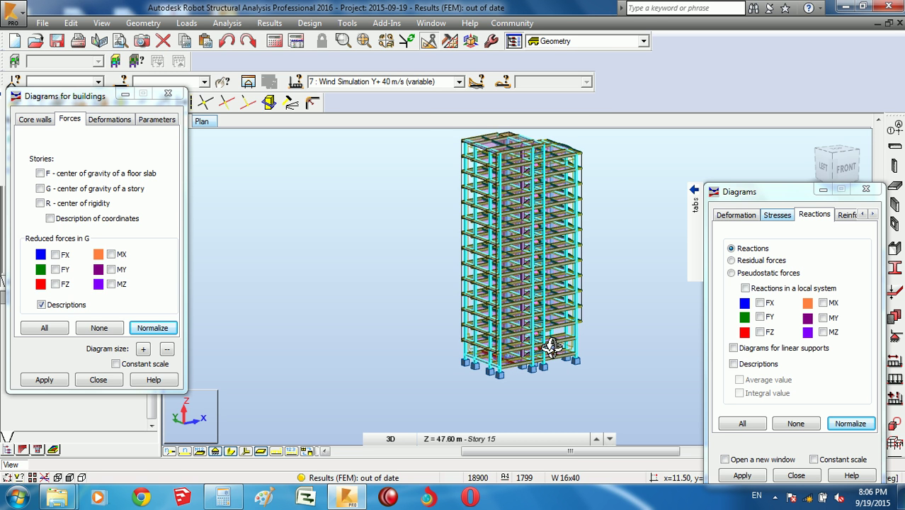
mouse_move(568, 333)
mouse_down()
mouse_move(611, 285)
mouse_move(648, 200)
mouse_up()
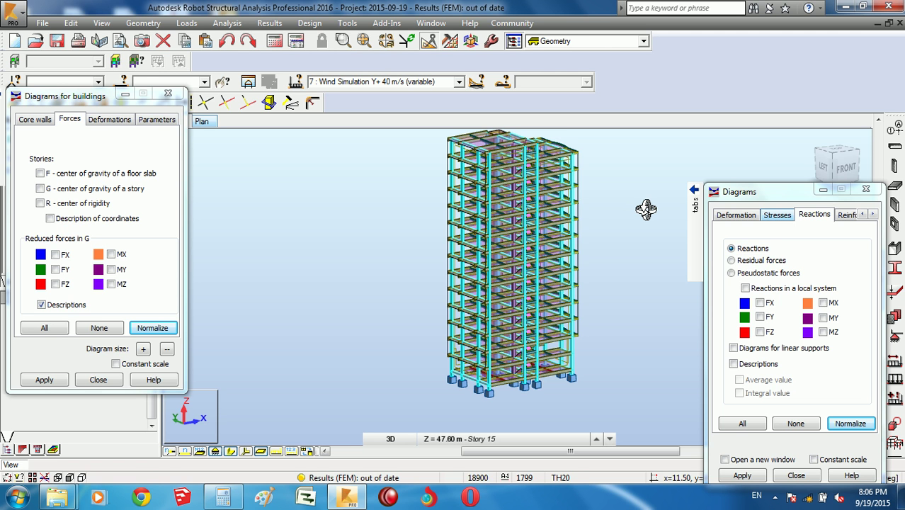
right_click(644, 211)
click(642, 218)
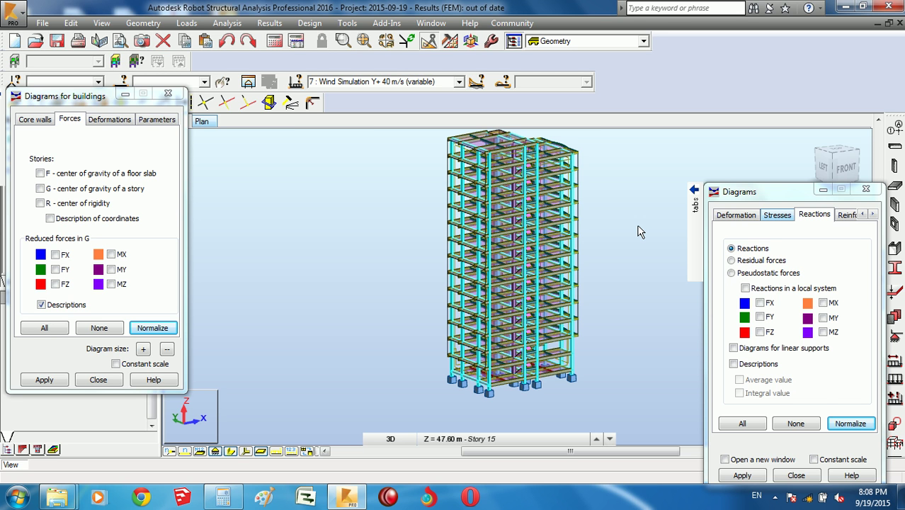
click(775, 497)
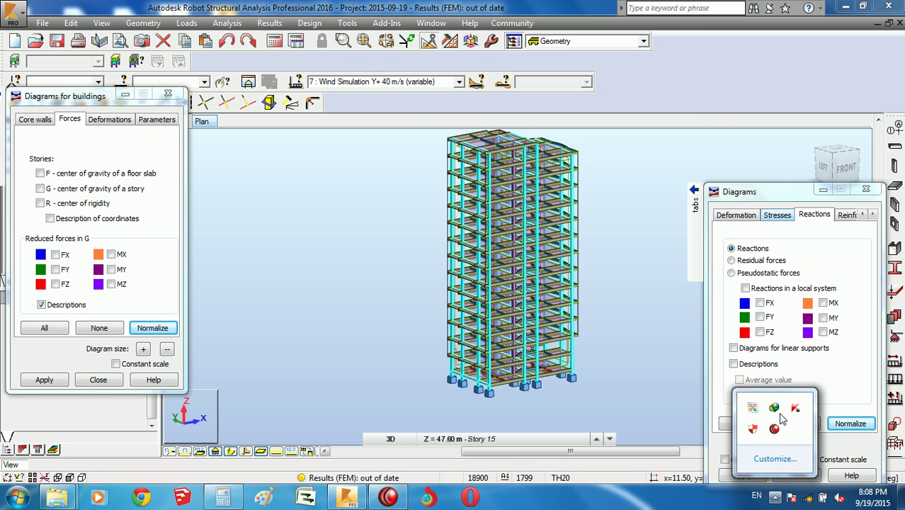
click(774, 428)
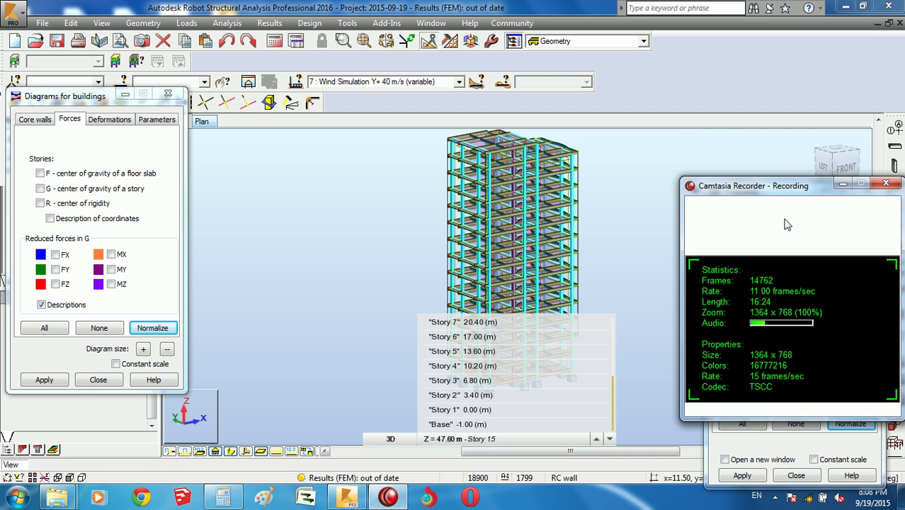